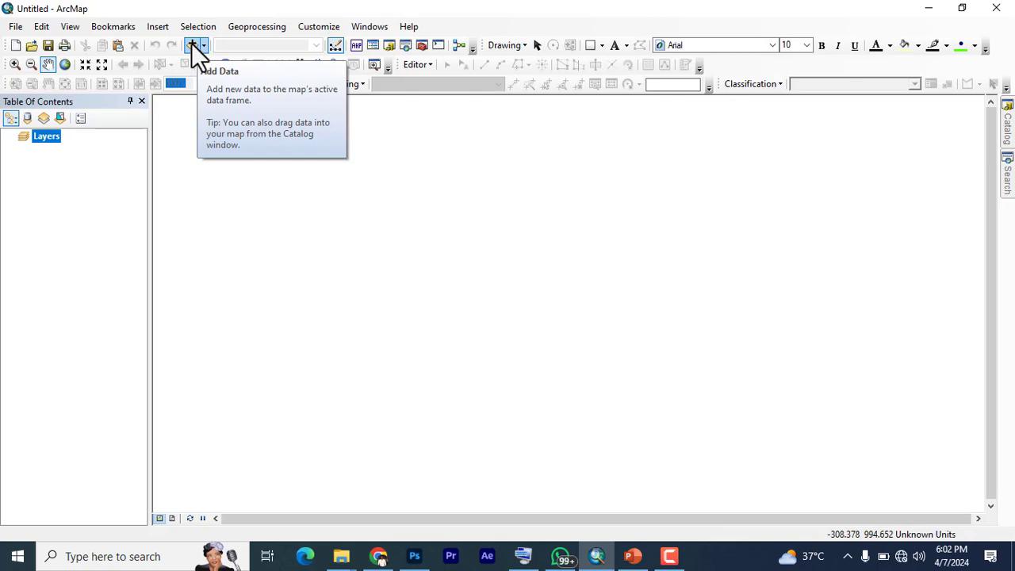
- Add the LGA feature class from production.gdb to the map with Add Data
click(191, 46)
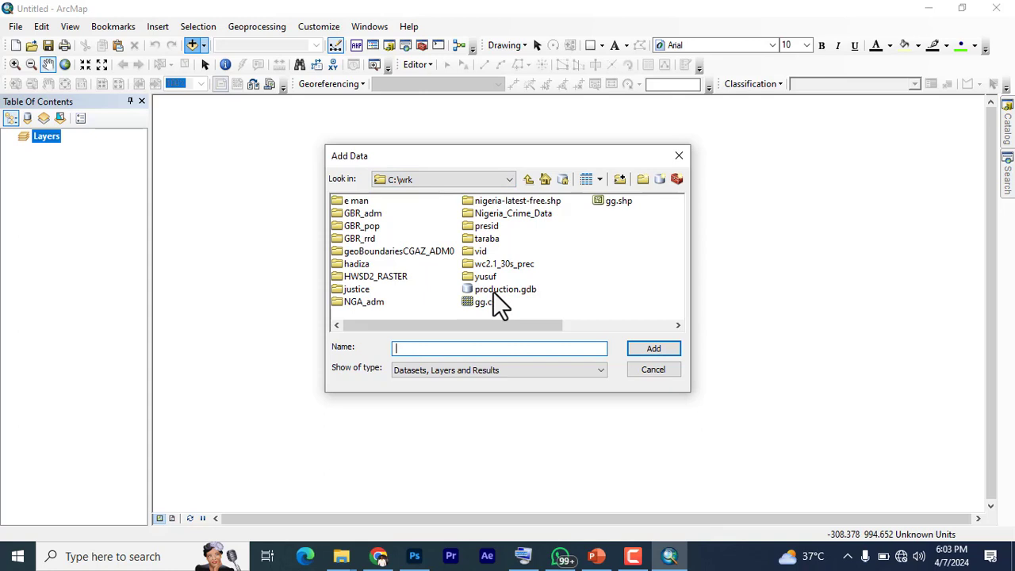
double_click(493, 292)
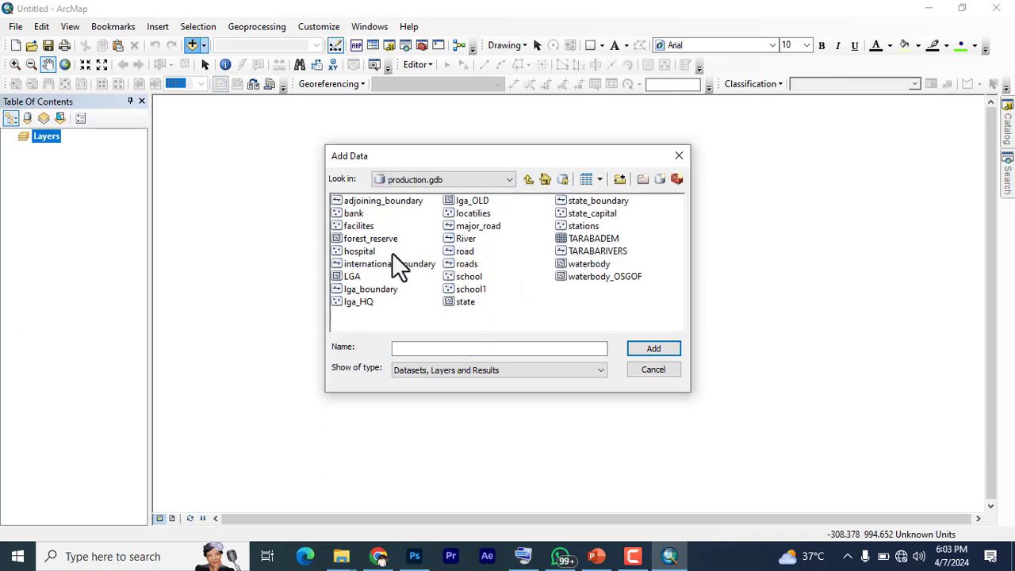
click(352, 277)
click(652, 350)
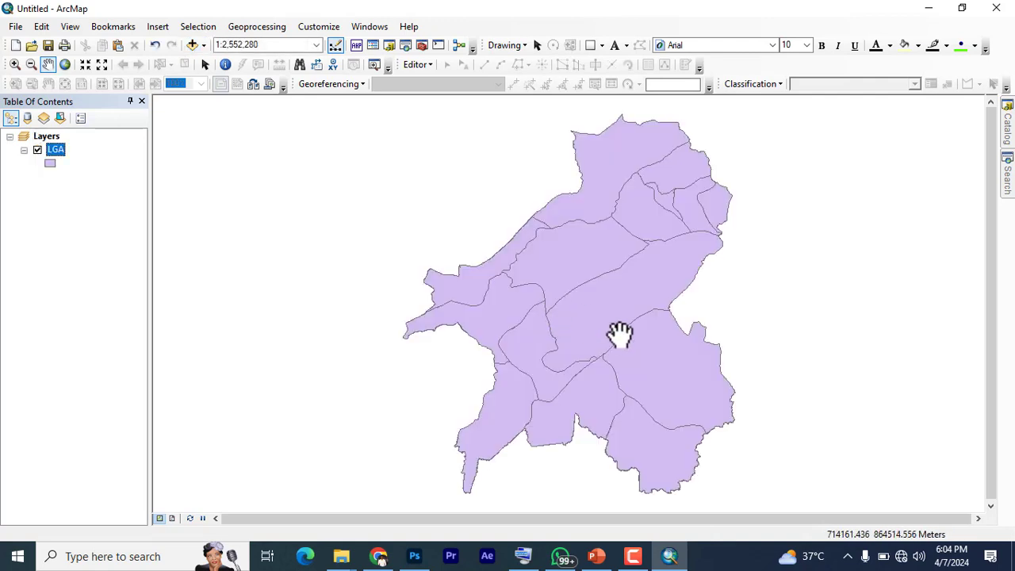
- Pan the map so the LGA layer sits in the centre of the window
drag(625, 262, 512, 272)
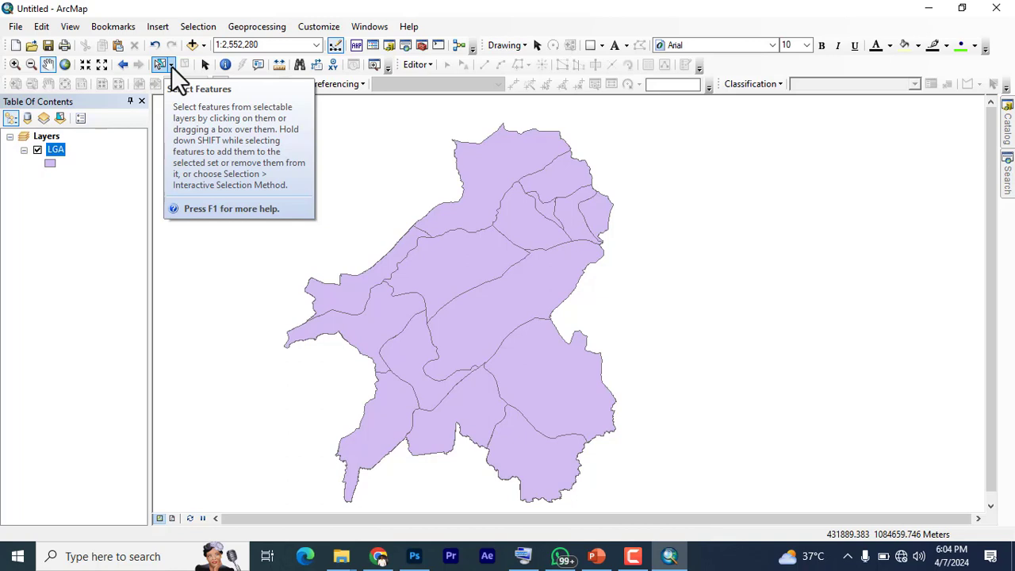
drag(304, 158, 323, 160)
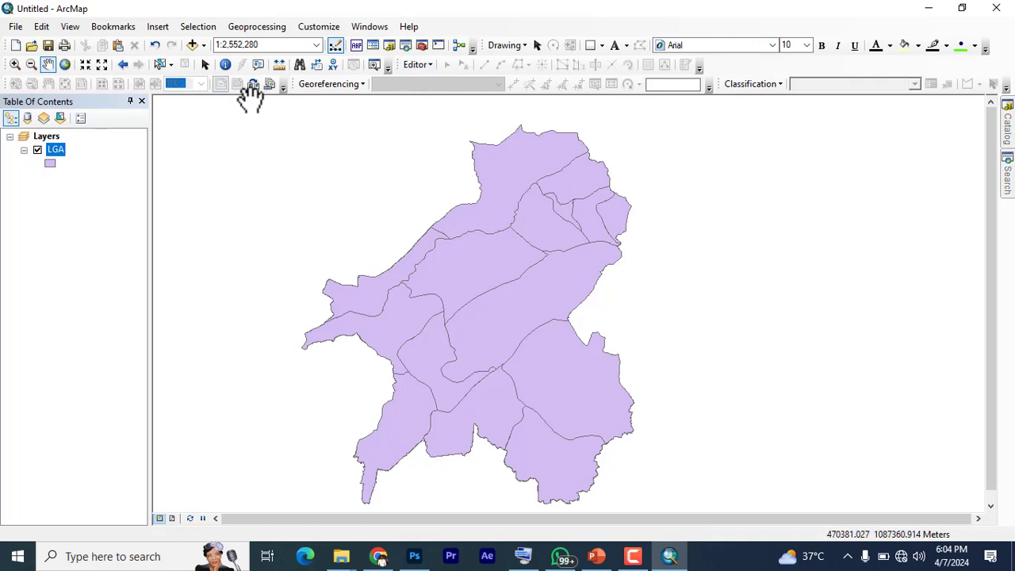
- Switch to Select by Rectangle, box-select nine LGAs, then clear the selection
click(170, 66)
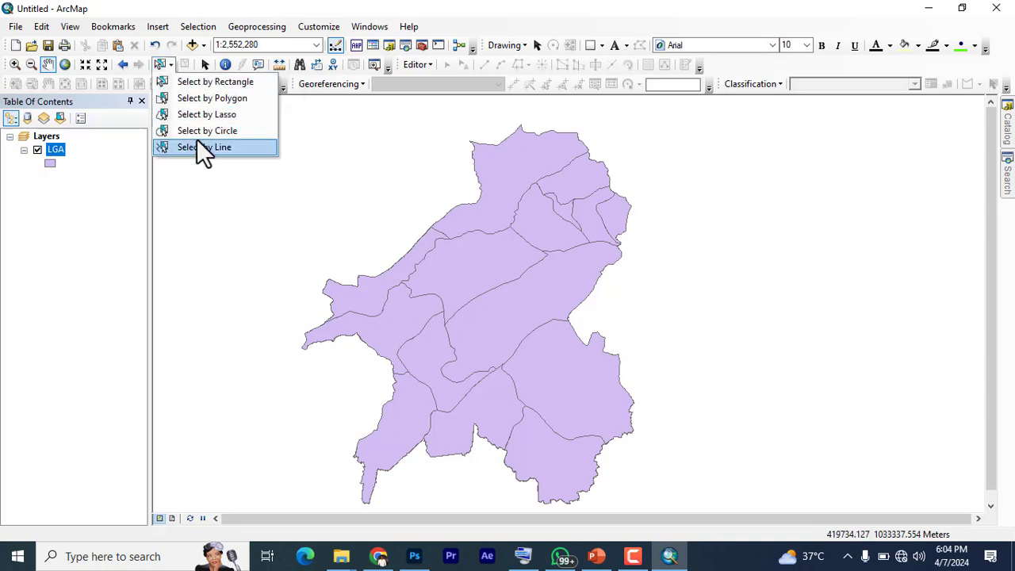
click(194, 83)
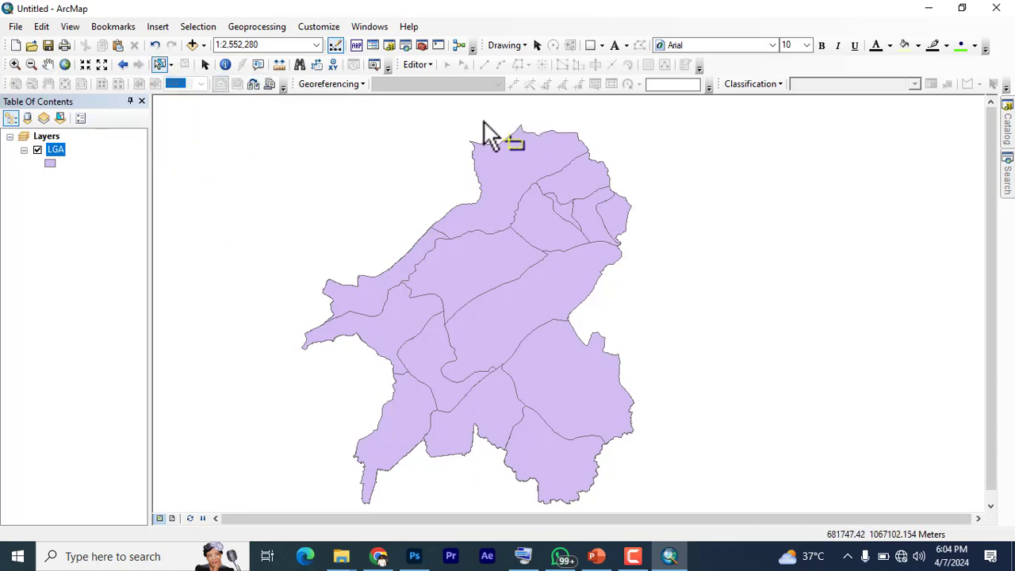
drag(457, 125, 651, 349)
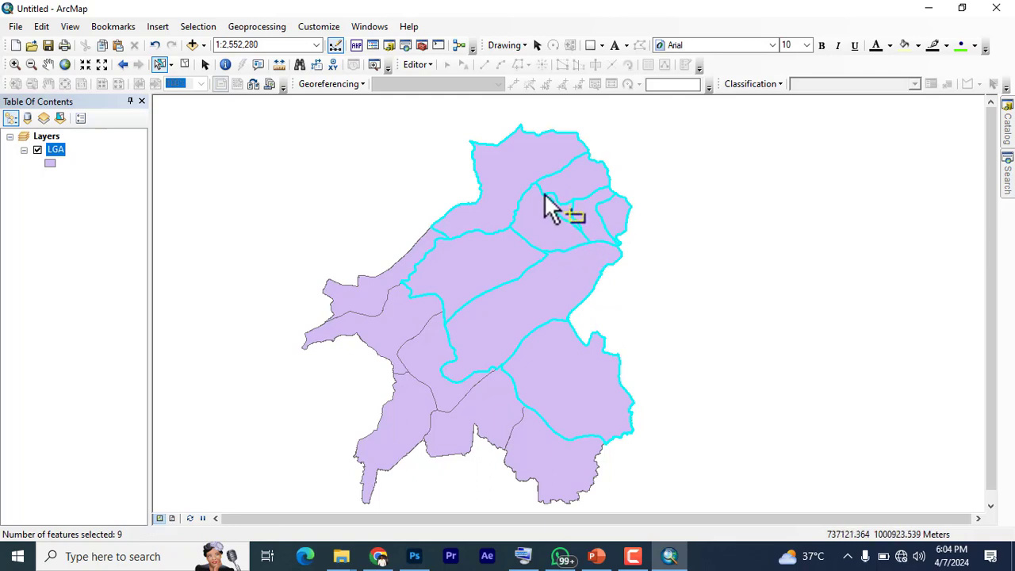
click(449, 167)
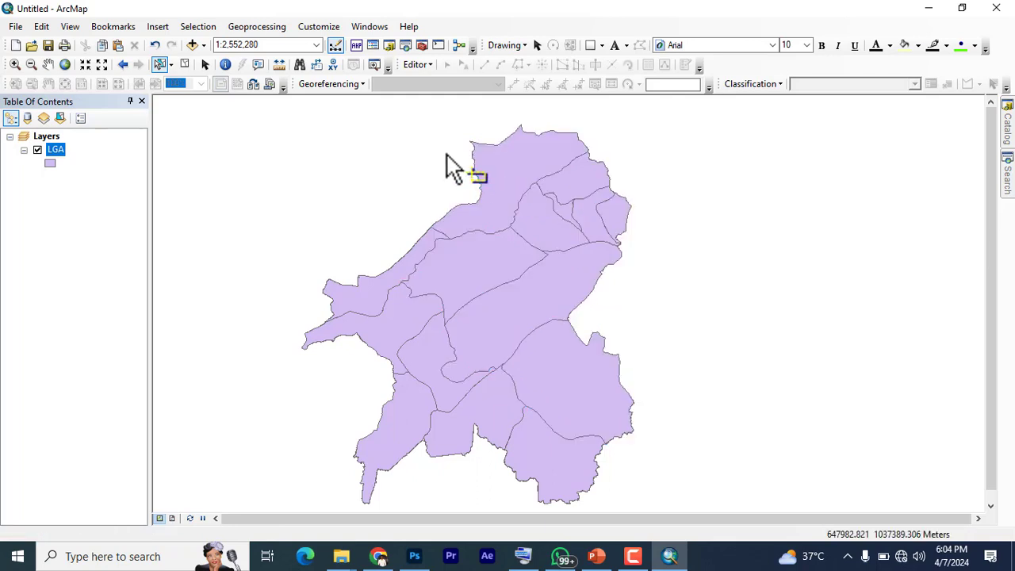
- Box-select the northernmost LGA, then all 15, zoom out and clear the selection
drag(447, 154, 516, 177)
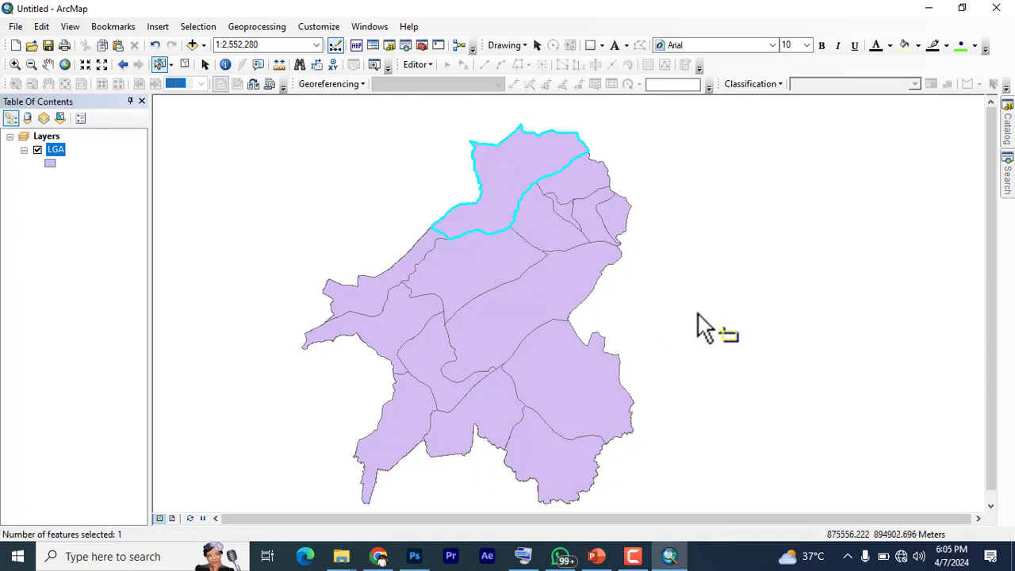
drag(376, 231, 290, 159)
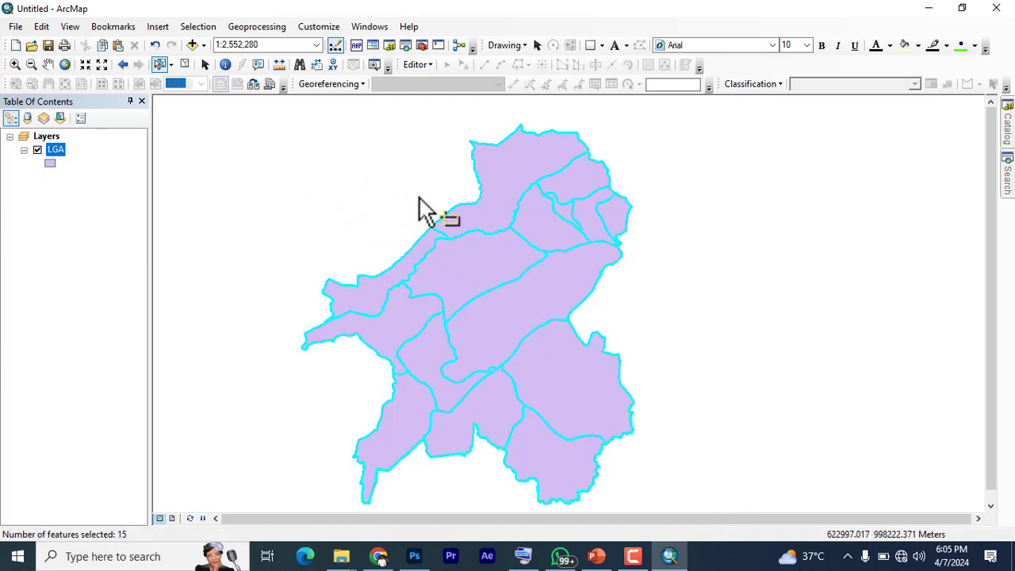
scroll(426, 210, down, 3)
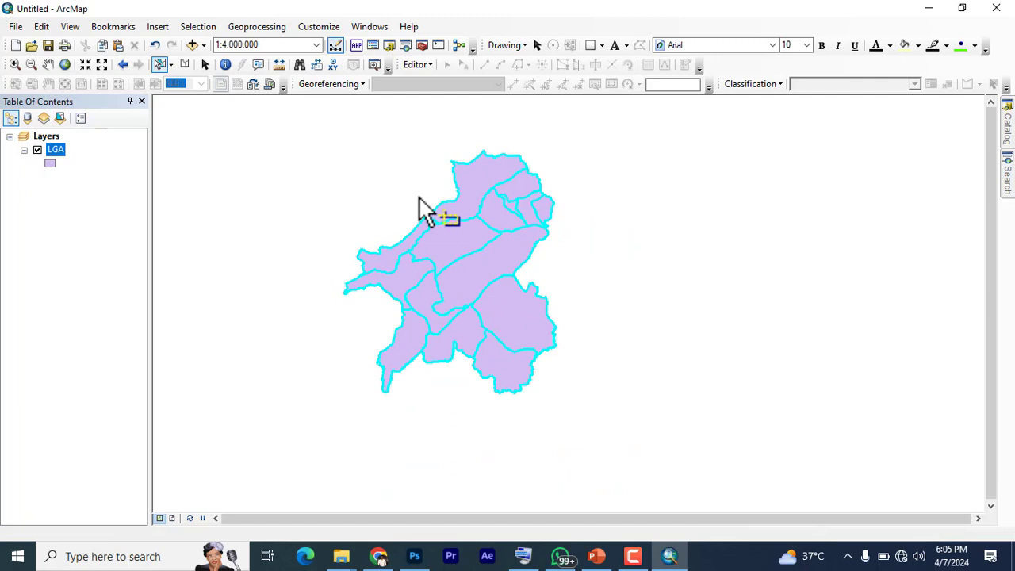
click(358, 191)
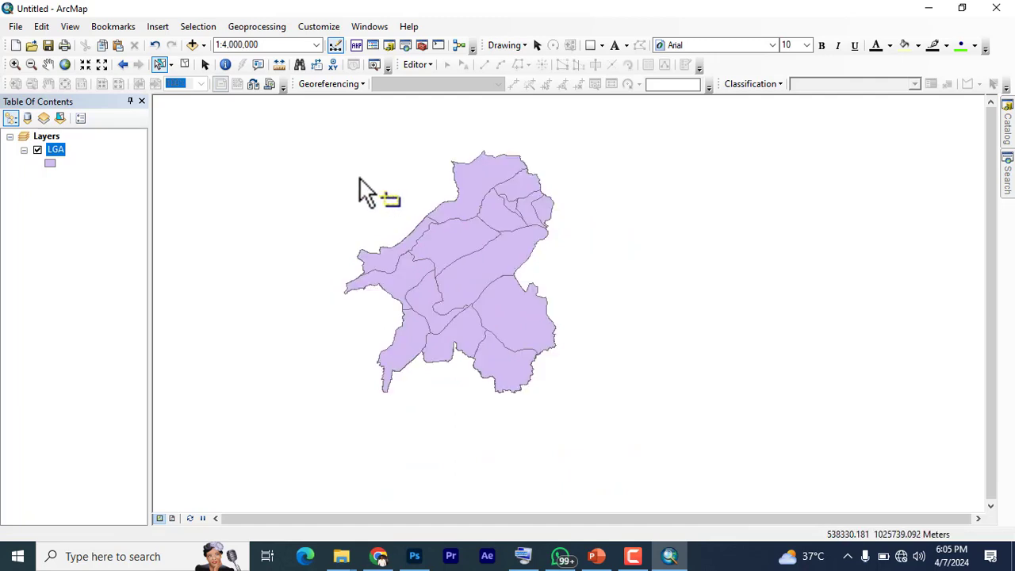
- Switch to Select by Polygon and draw a polygon selecting 7 LGAs
click(169, 67)
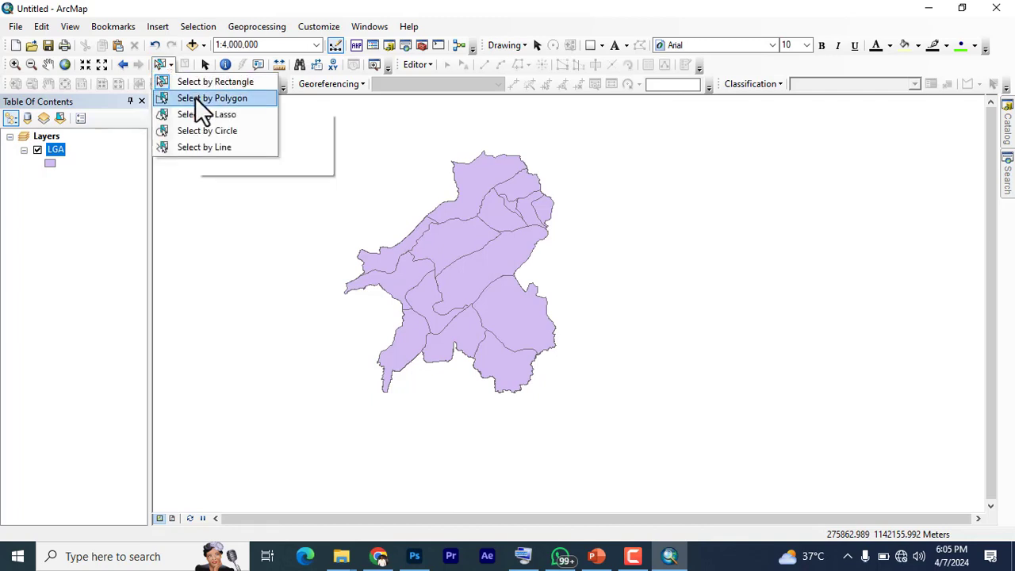
click(211, 98)
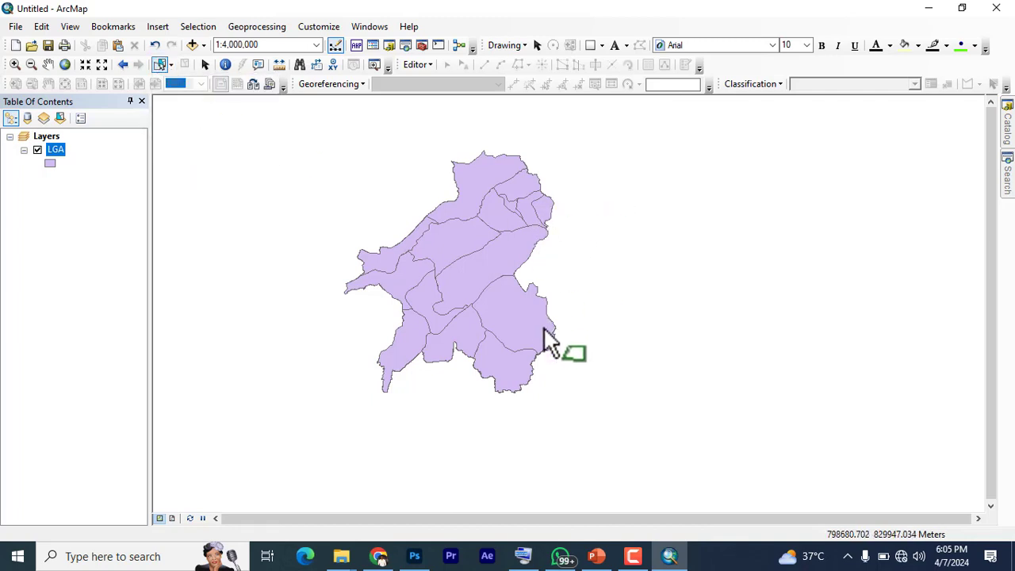
click(560, 378)
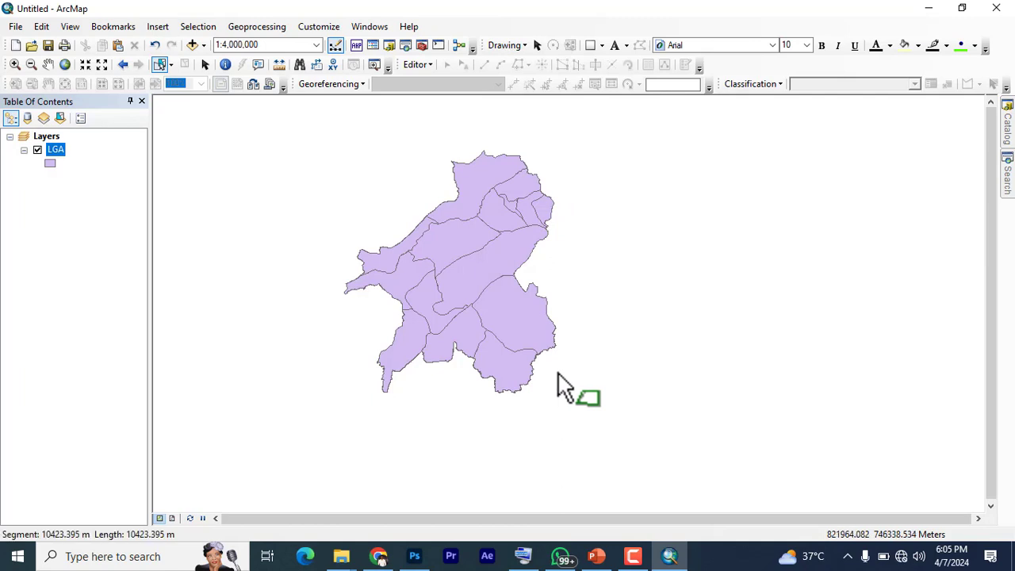
click(468, 284)
click(351, 336)
click(357, 415)
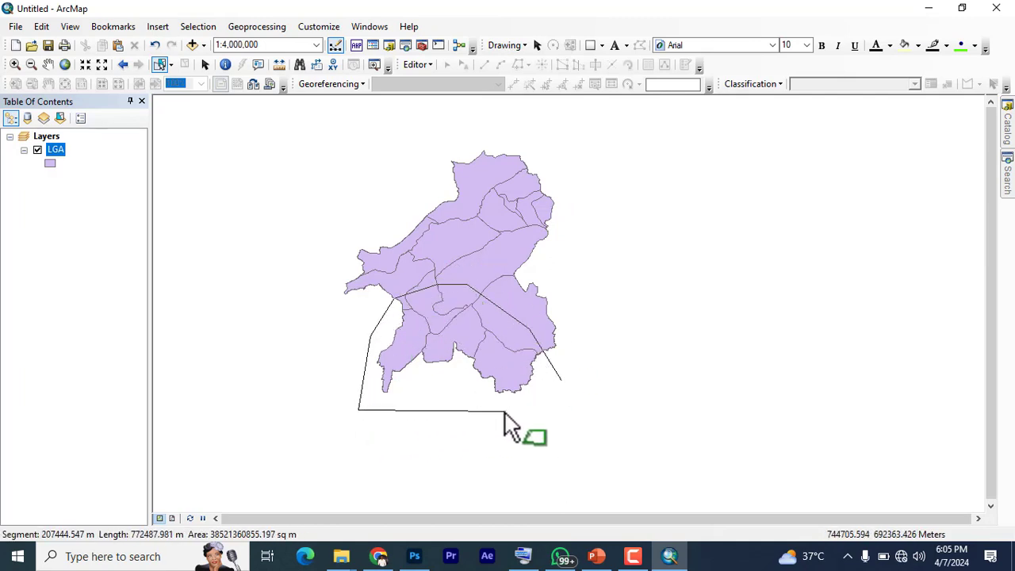
double_click(484, 381)
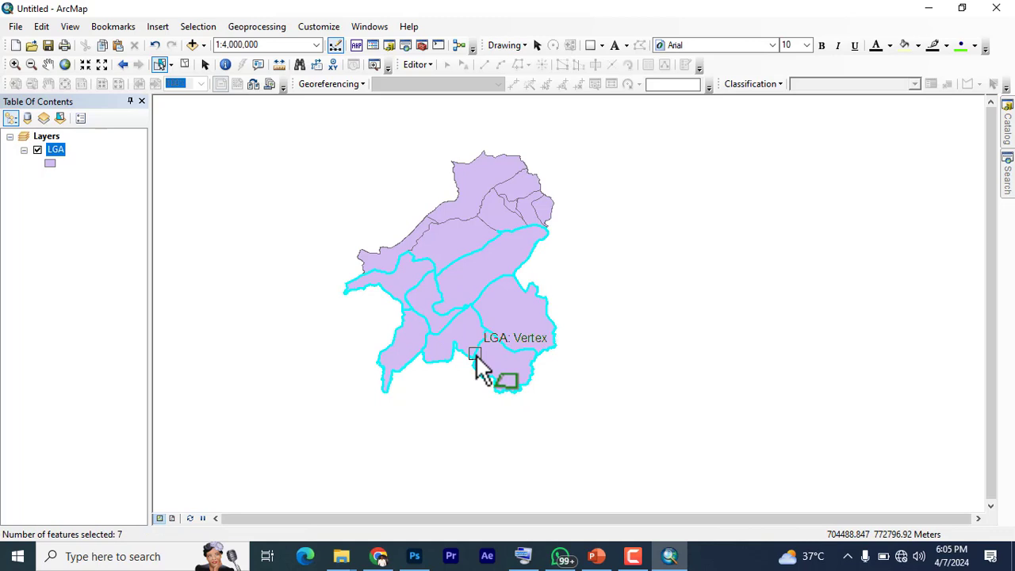
- Draw a larger selection polygon along the east and west sides, selecting 11 LGAs
click(576, 402)
click(566, 334)
click(516, 249)
click(463, 219)
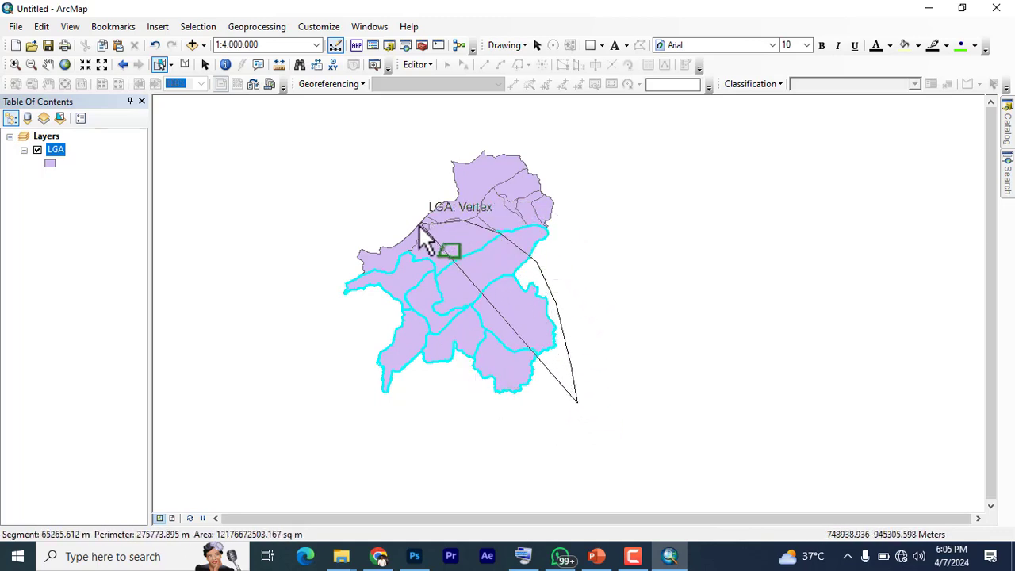
click(383, 239)
click(311, 260)
click(319, 325)
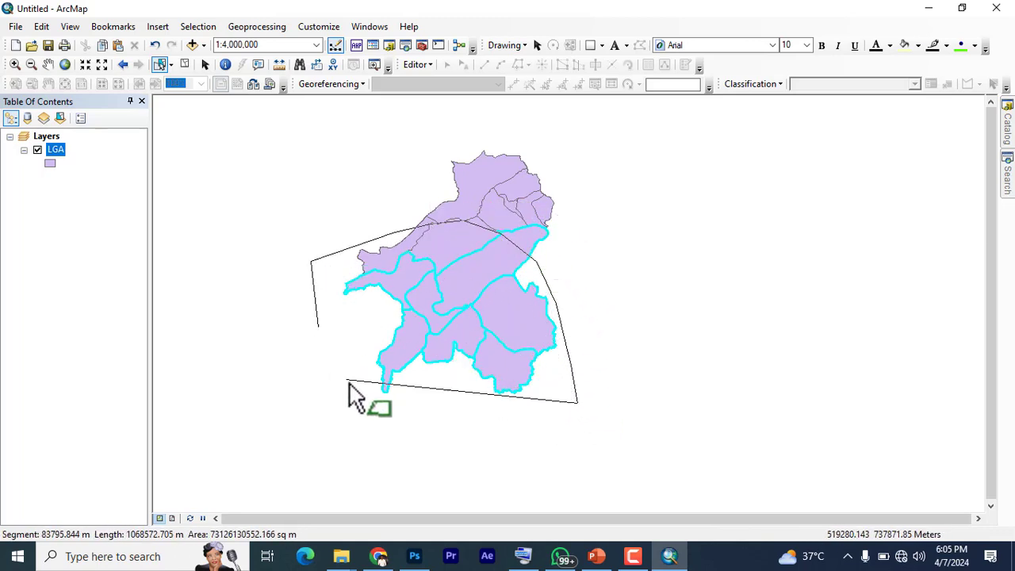
click(294, 406)
double_click(464, 408)
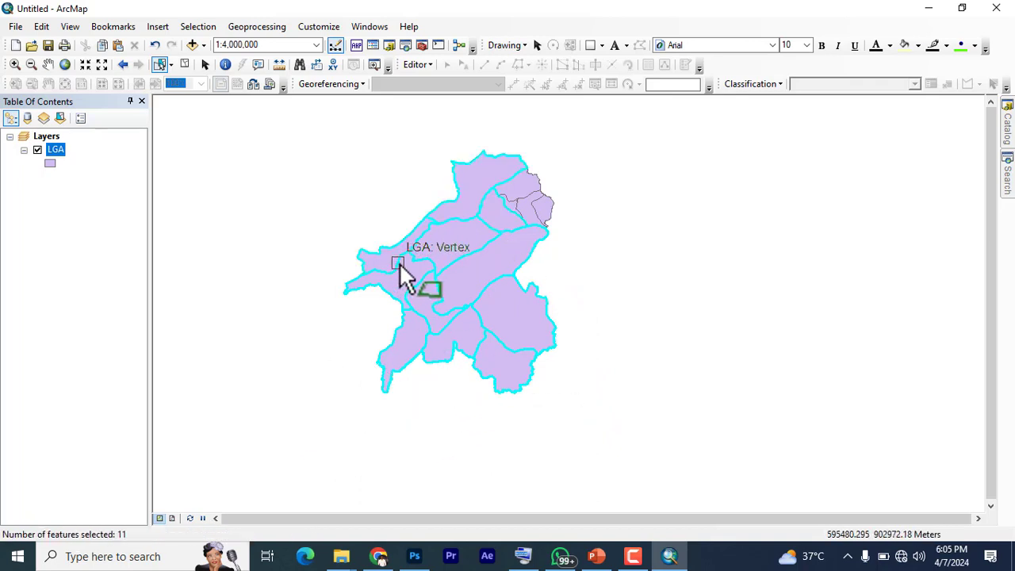
- Draw a polygon around the whole state to select all 15 LGAs
click(601, 325)
click(596, 290)
click(555, 176)
click(468, 142)
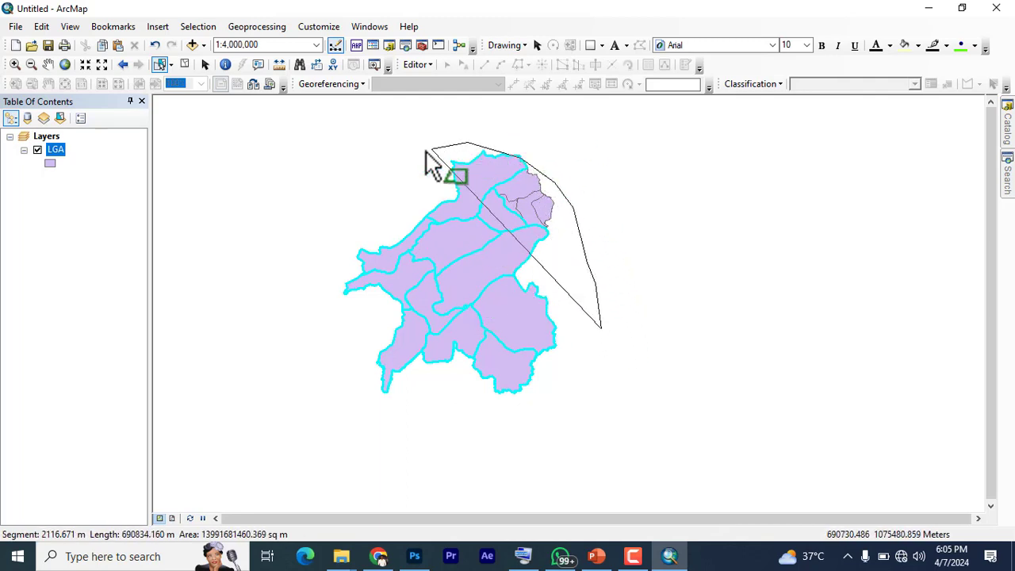
click(321, 235)
click(306, 298)
click(309, 334)
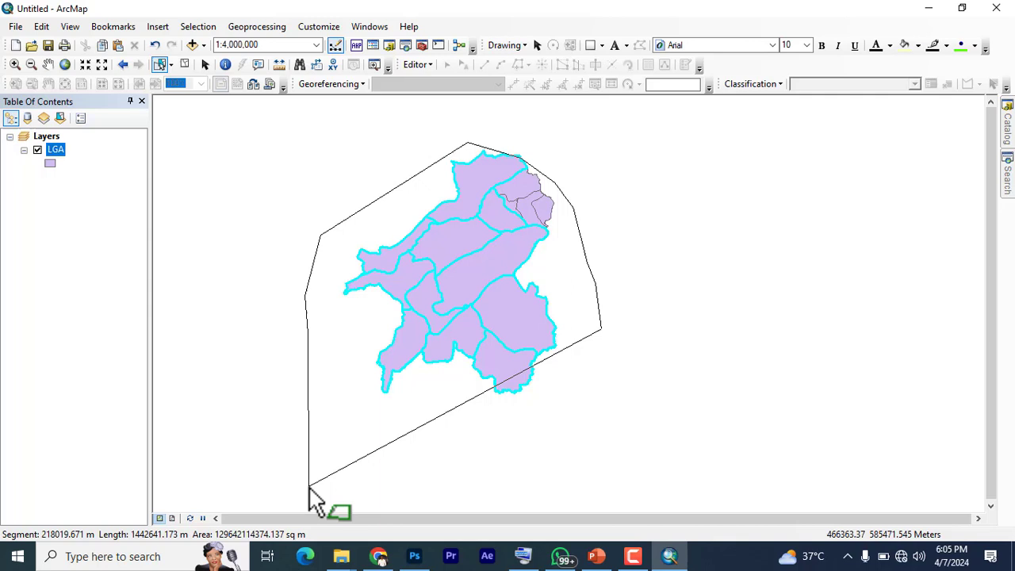
click(349, 468)
click(489, 440)
double_click(526, 405)
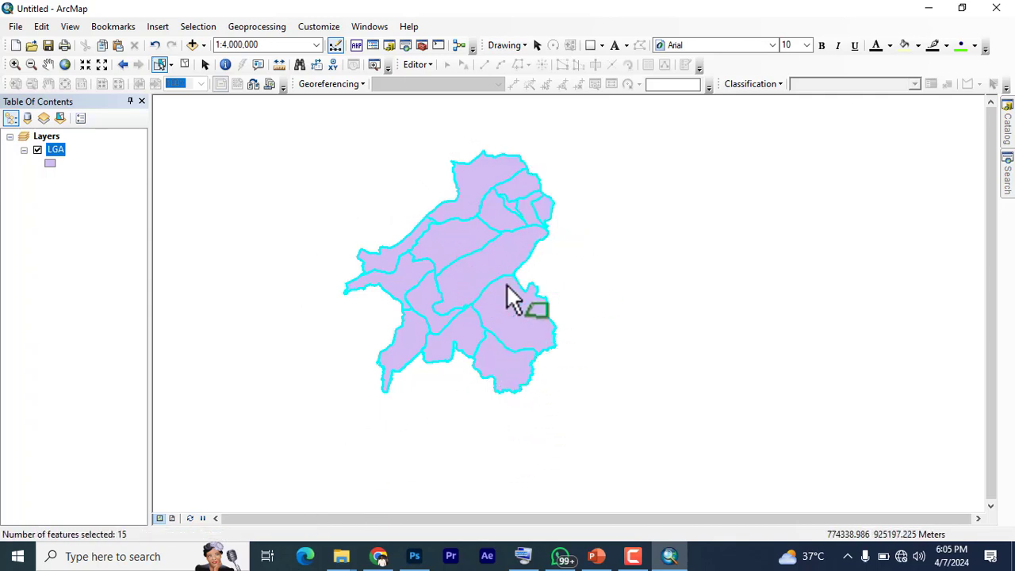
- Draw a narrow polygon across the centre, leaving 8 LGAs selected
click(567, 284)
click(434, 274)
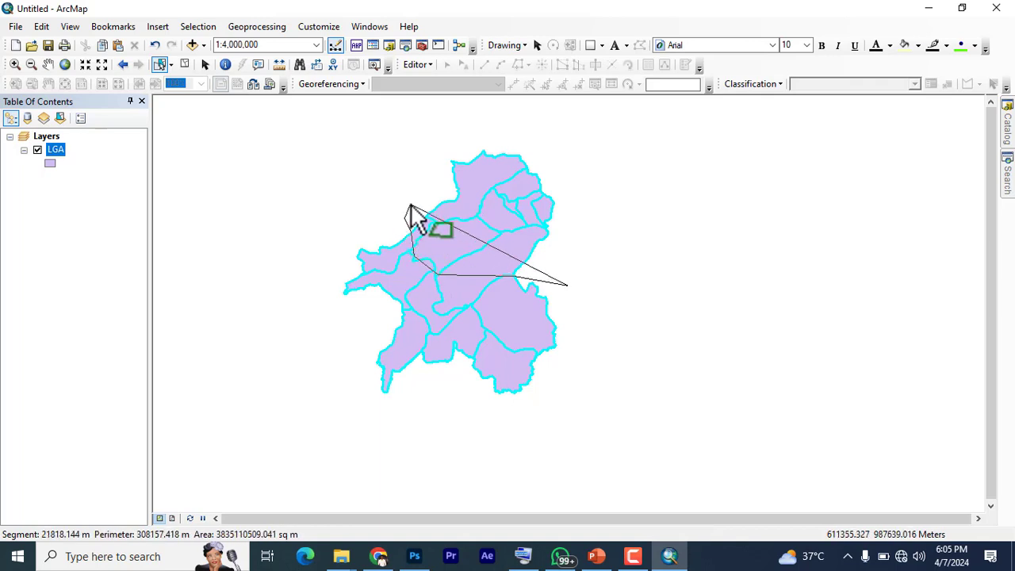
click(408, 206)
double_click(556, 246)
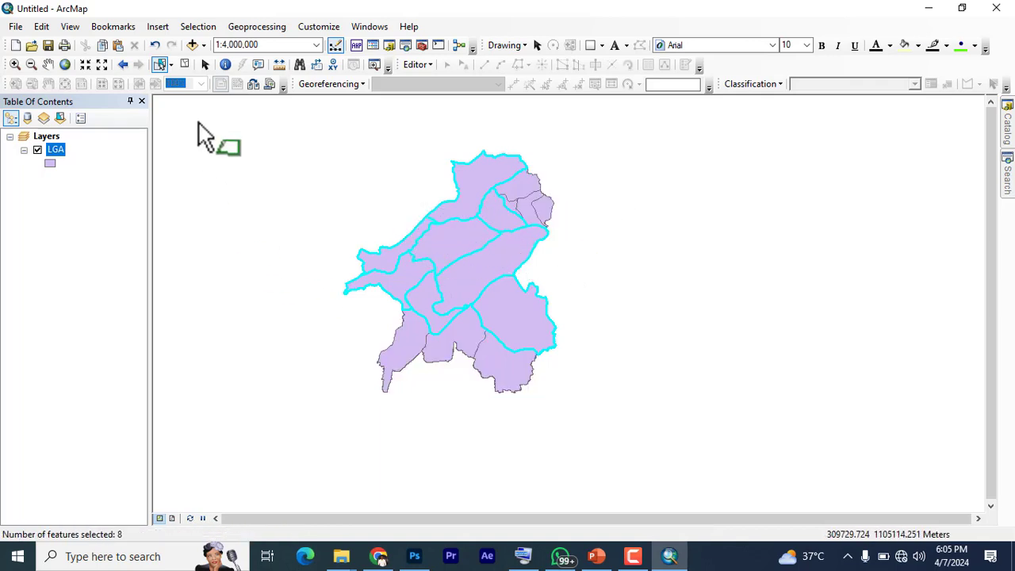
- Switch to Select by Lasso and draw freehand outlines, finally enclosing all 15 LGAs
click(172, 66)
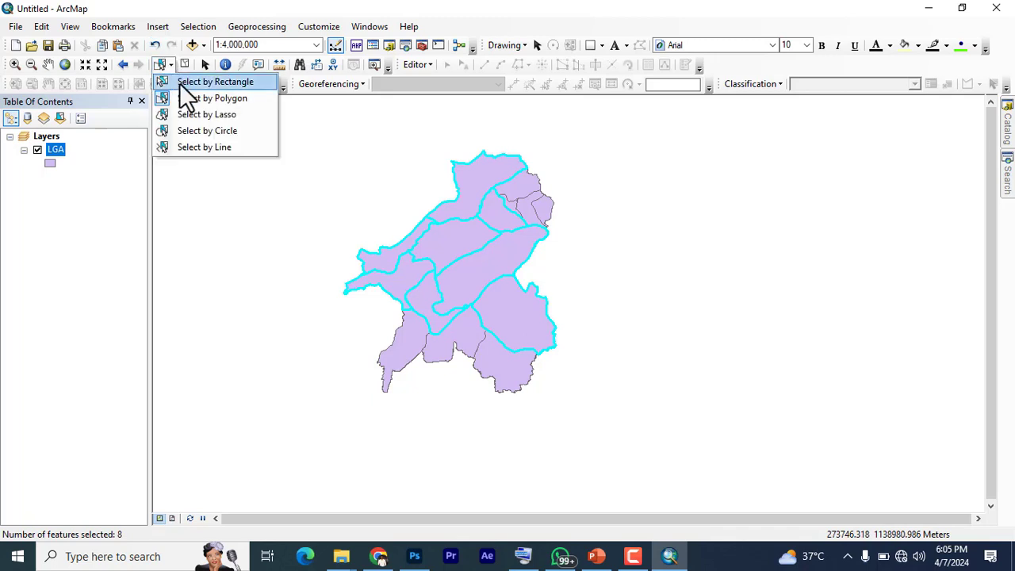
click(198, 115)
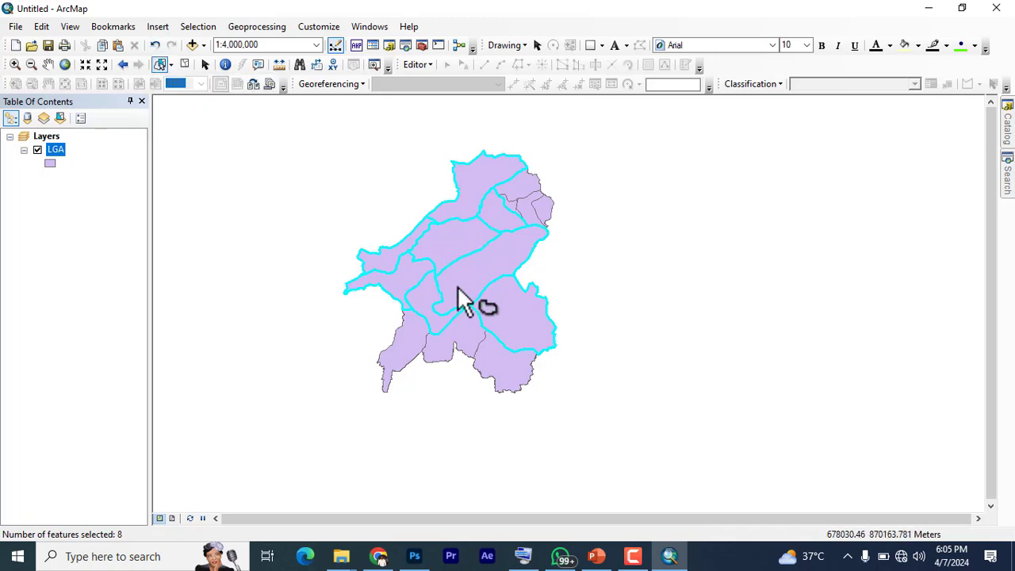
click(520, 417)
mouse_move(513, 382)
mouse_down()
mouse_move(451, 243)
mouse_move(384, 269)
mouse_move(361, 298)
mouse_move(367, 390)
mouse_move(415, 413)
mouse_move(493, 403)
mouse_move(550, 376)
mouse_move(529, 299)
mouse_move(469, 230)
mouse_move(407, 214)
mouse_move(374, 220)
mouse_move(340, 245)
mouse_move(342, 332)
mouse_move(364, 387)
mouse_move(388, 412)
mouse_move(428, 429)
mouse_move(496, 436)
mouse_up()
click(575, 374)
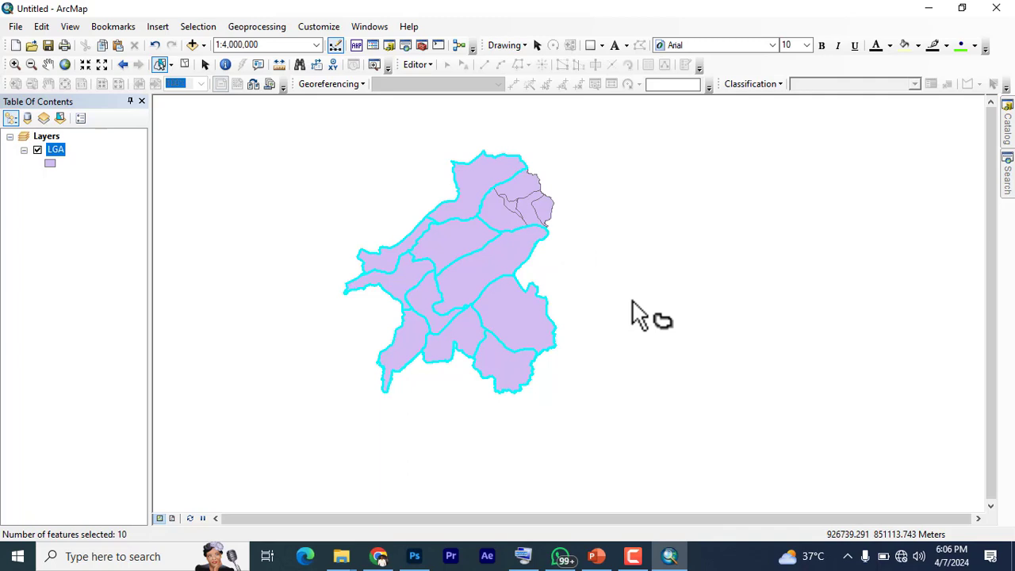
mouse_move(632, 294)
mouse_down()
mouse_move(592, 184)
mouse_move(474, 151)
mouse_move(425, 163)
mouse_move(325, 275)
mouse_move(323, 444)
mouse_move(394, 486)
mouse_move(543, 429)
mouse_move(593, 328)
mouse_up()
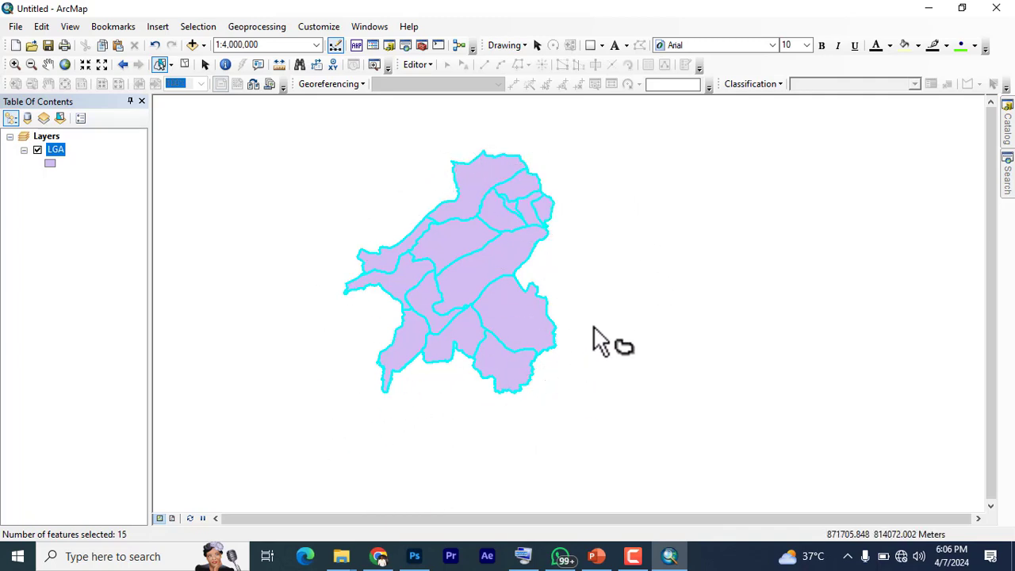
- Switch to Select by Circle and circle-select LGAs near the centre
click(171, 65)
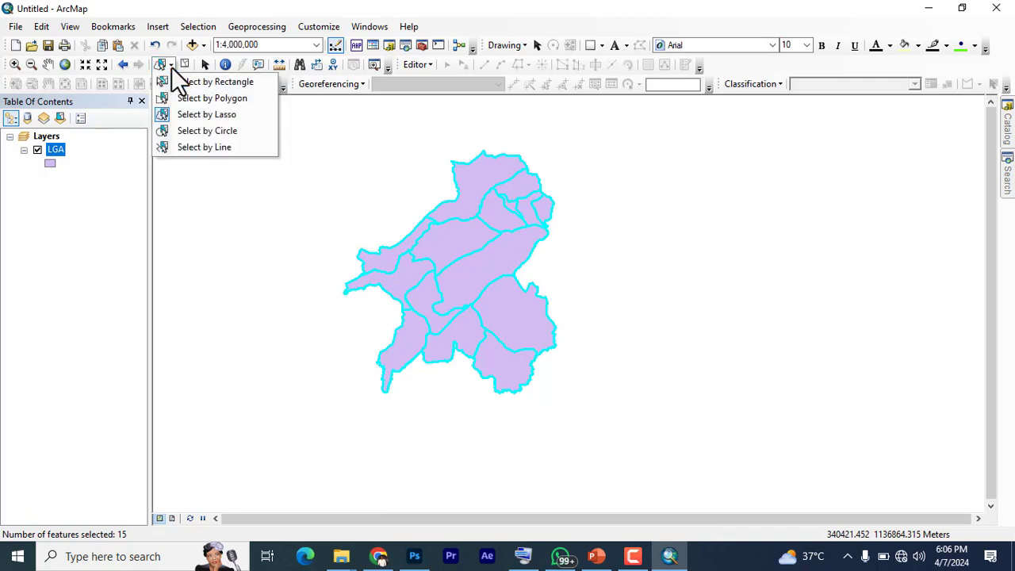
click(208, 132)
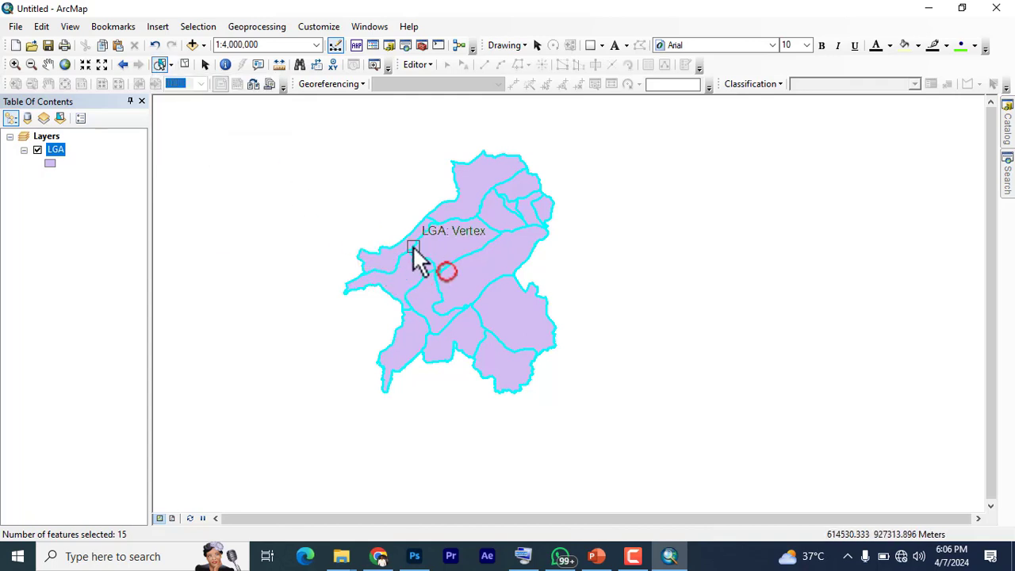
drag(412, 245, 460, 297)
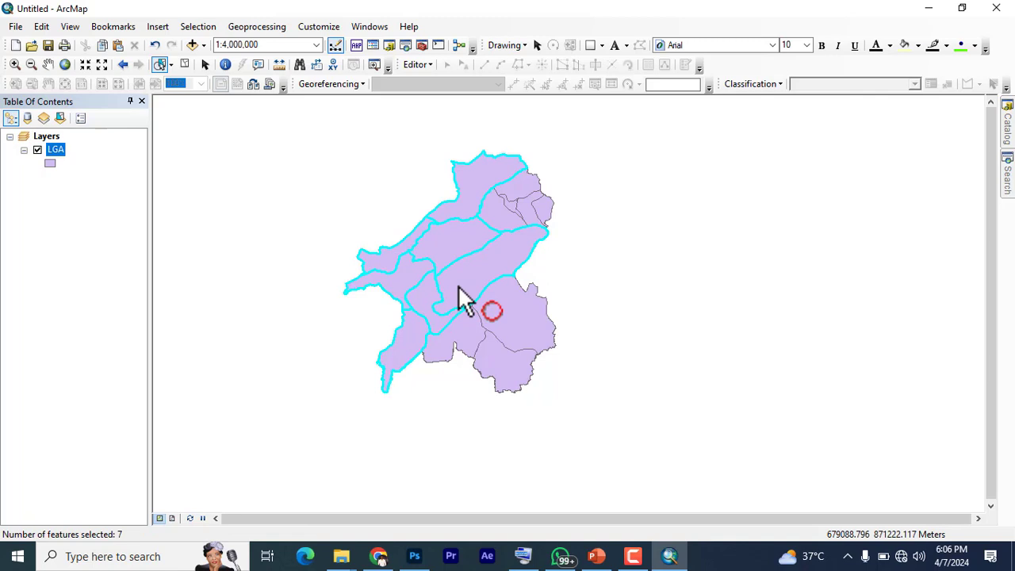
- Redraw selection circles to leave seven north-central LGAs selected, then choose Select by Line
click(568, 391)
drag(552, 384, 459, 304)
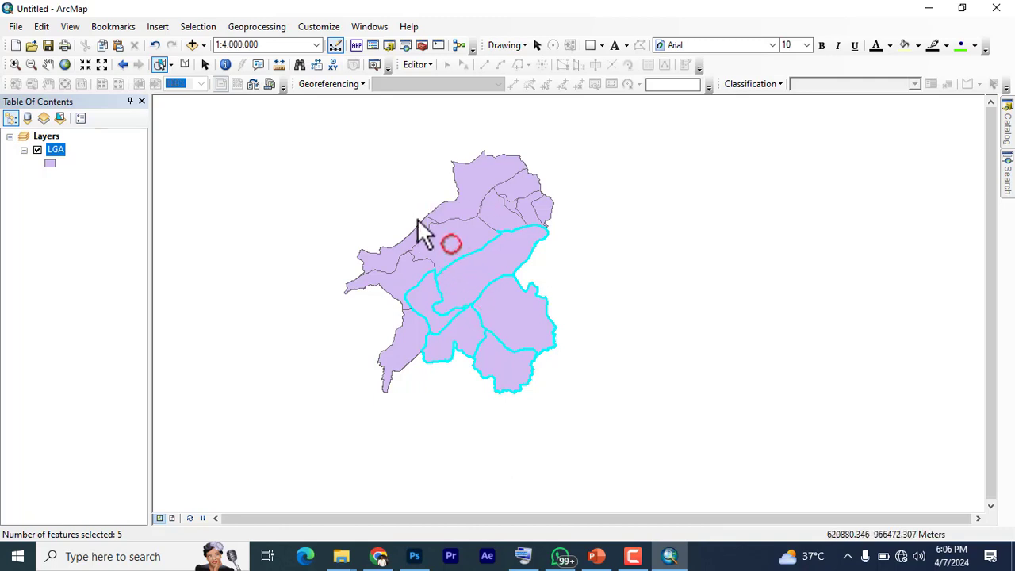
drag(420, 222, 463, 284)
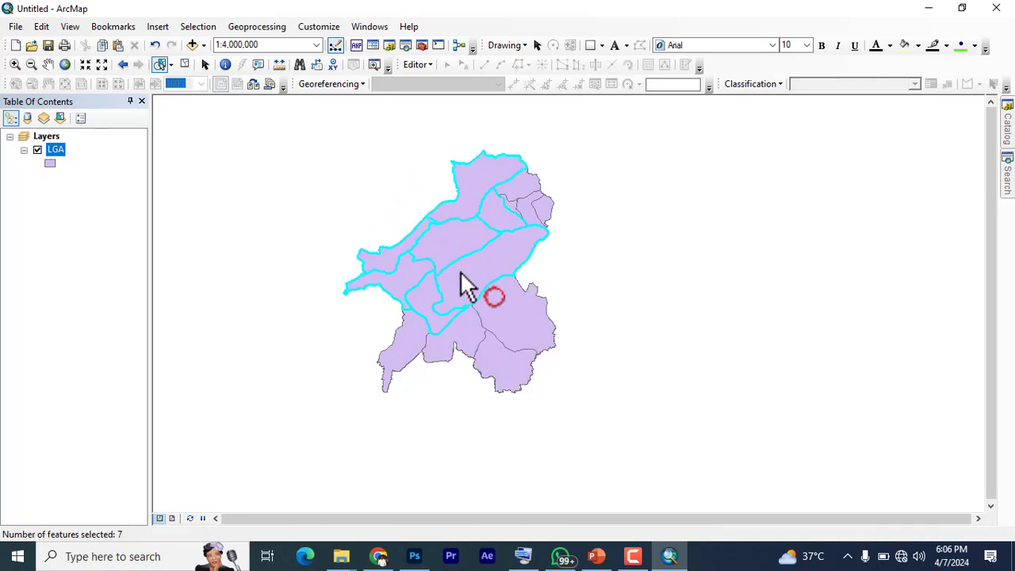
click(172, 66)
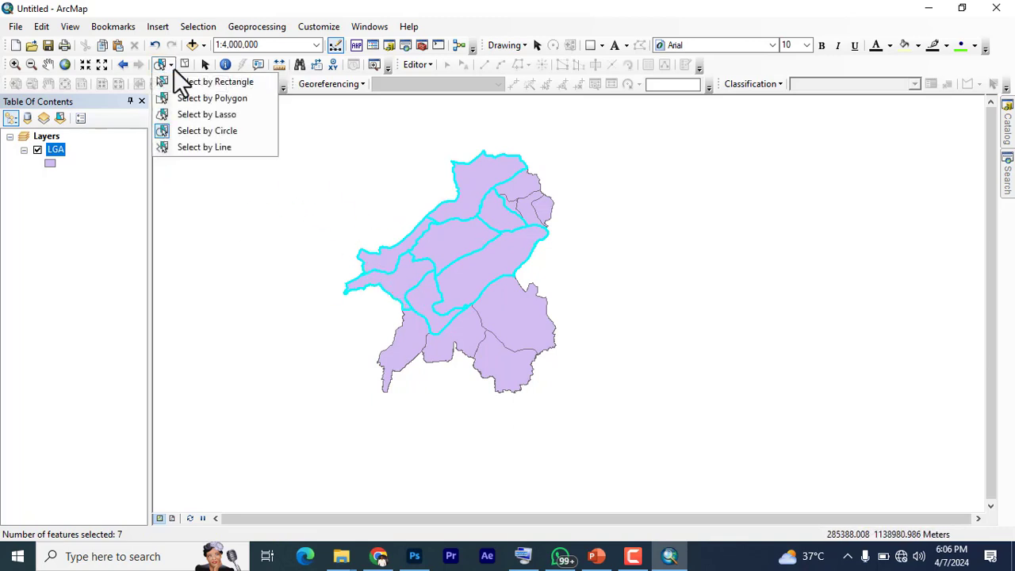
click(218, 149)
- Draw a selection line crossing Ibi, Bali, Gassol, Sarduna and Gashaka LGAs
click(584, 415)
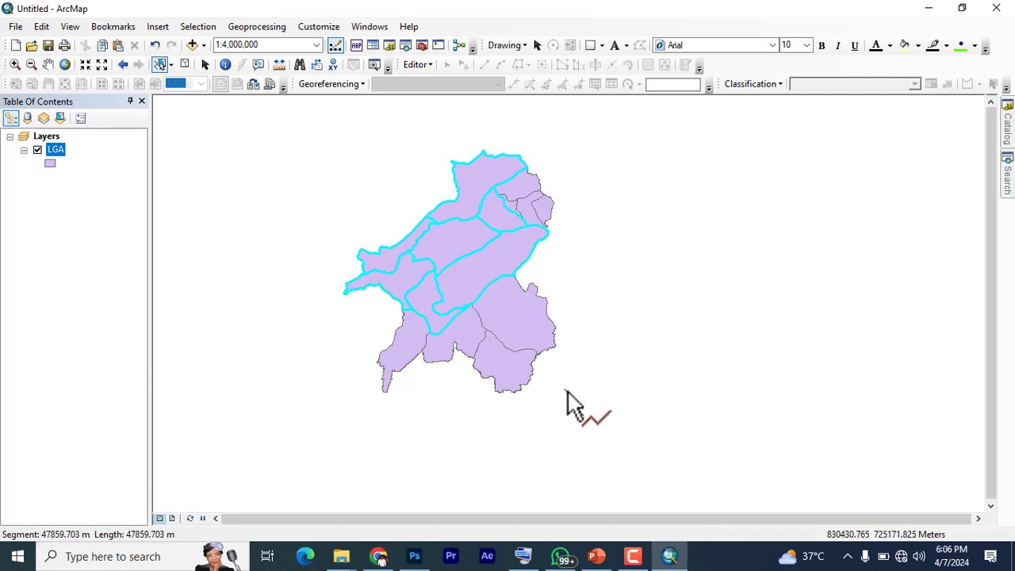
click(509, 327)
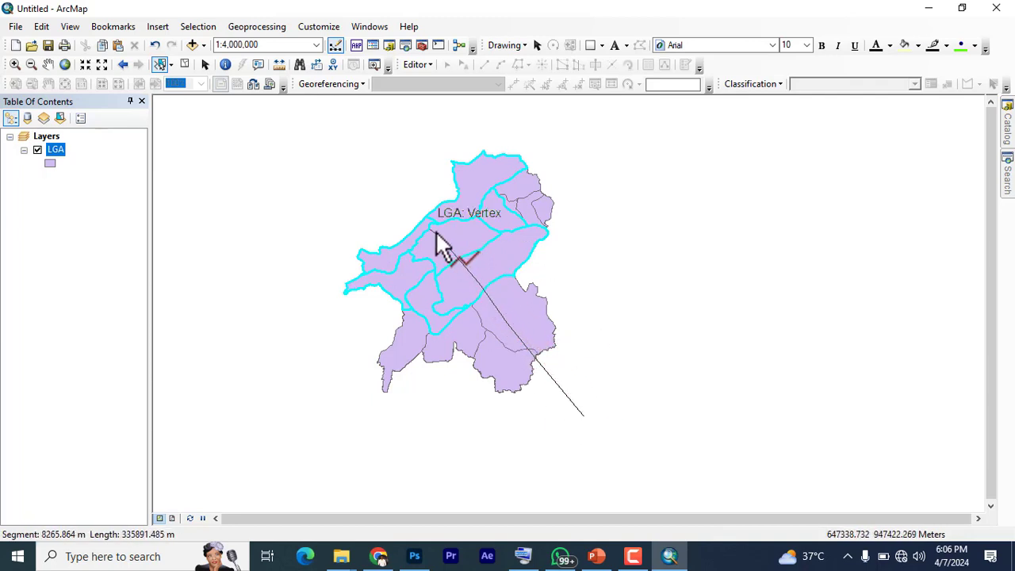
double_click(389, 187)
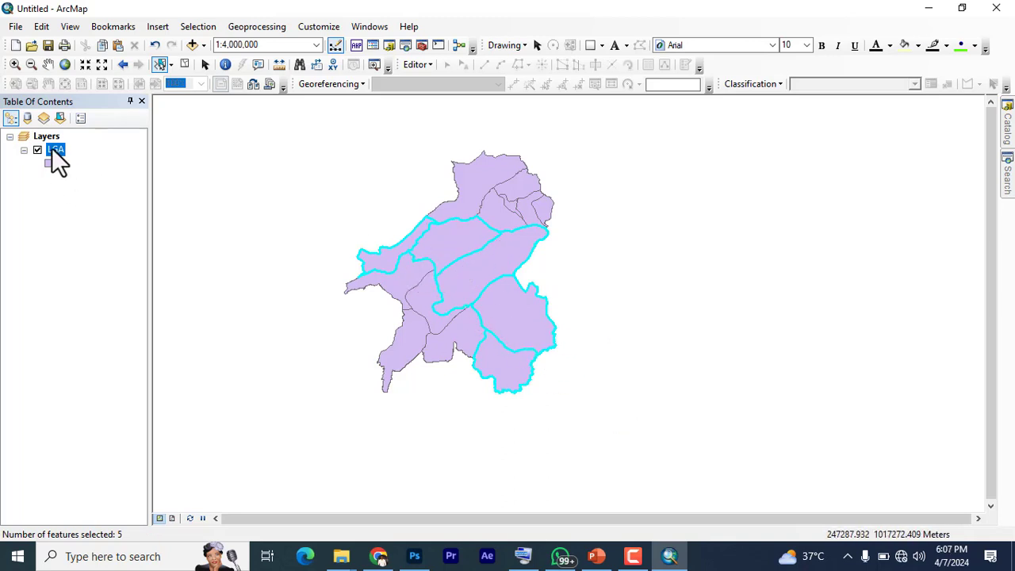
- Open the LGA attribute table maximized to review the five selected records
double_click(53, 152)
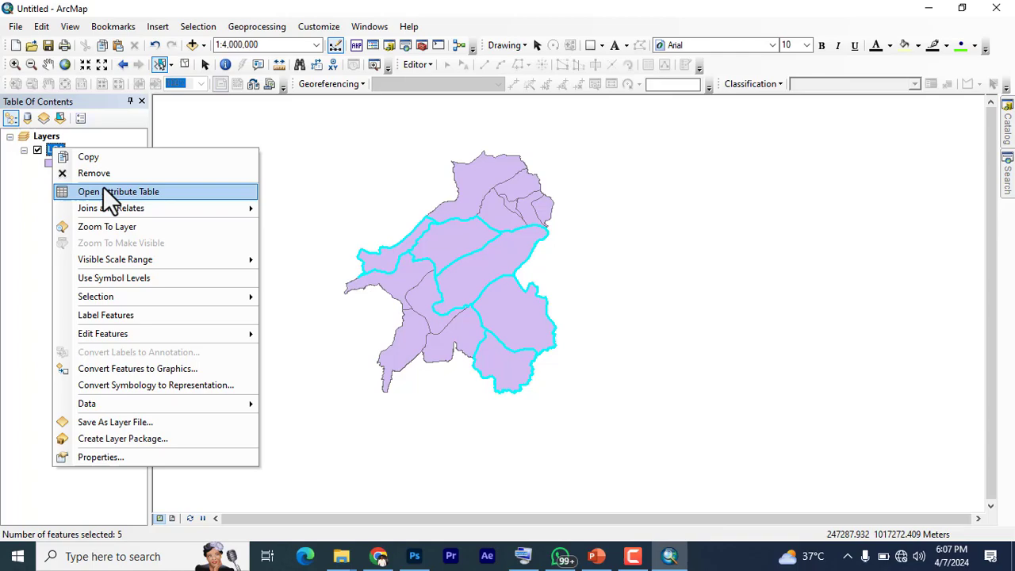
click(103, 188)
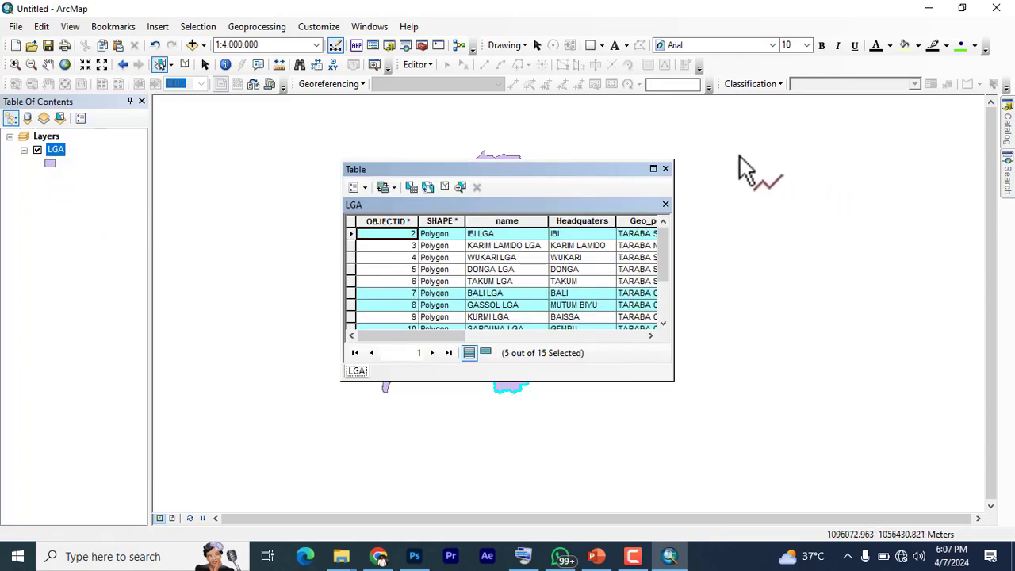
click(653, 169)
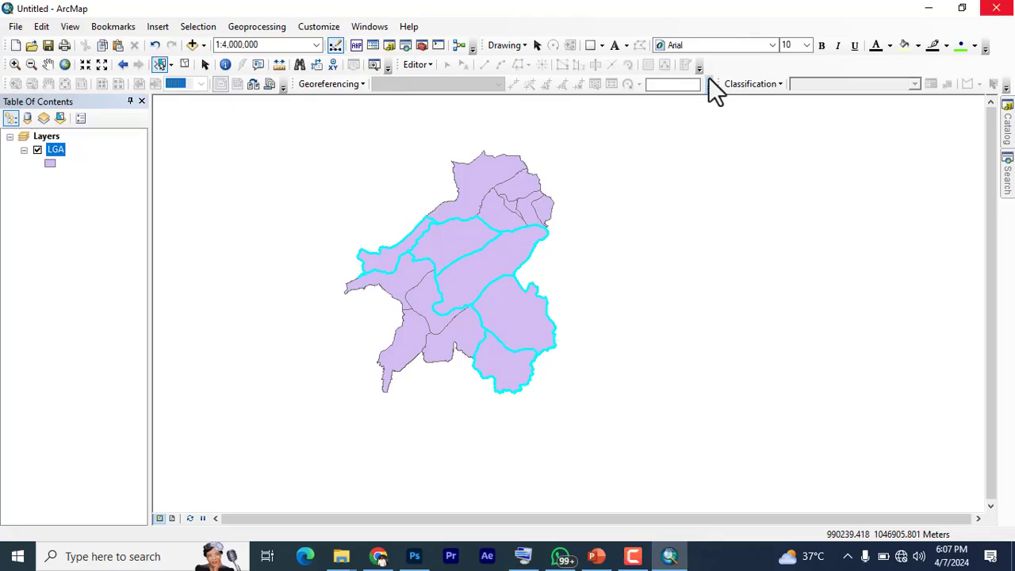
- Close the attribute table, switch between Select Features and Select Elements, then open the Selection menu
click(1008, 8)
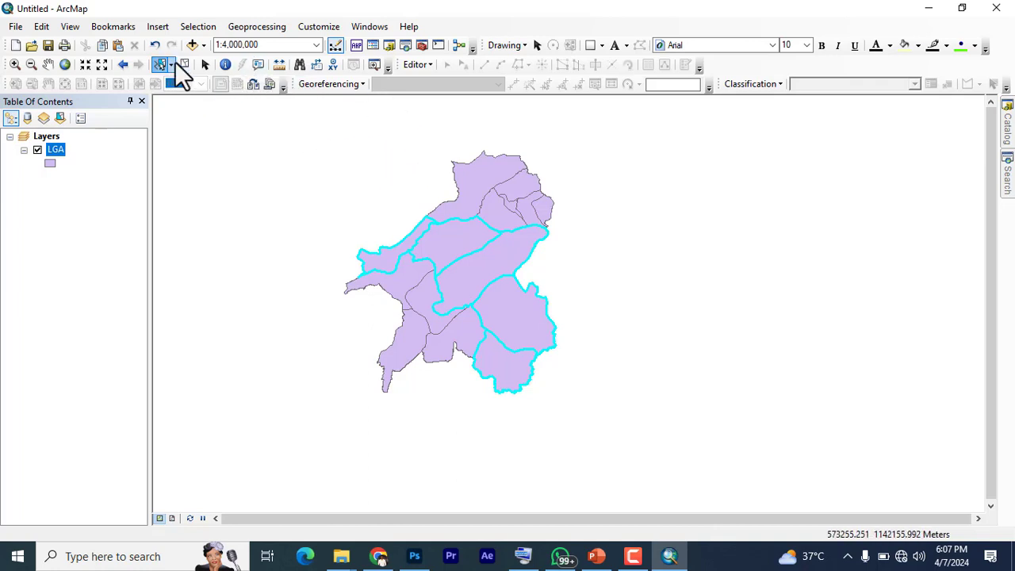
click(163, 62)
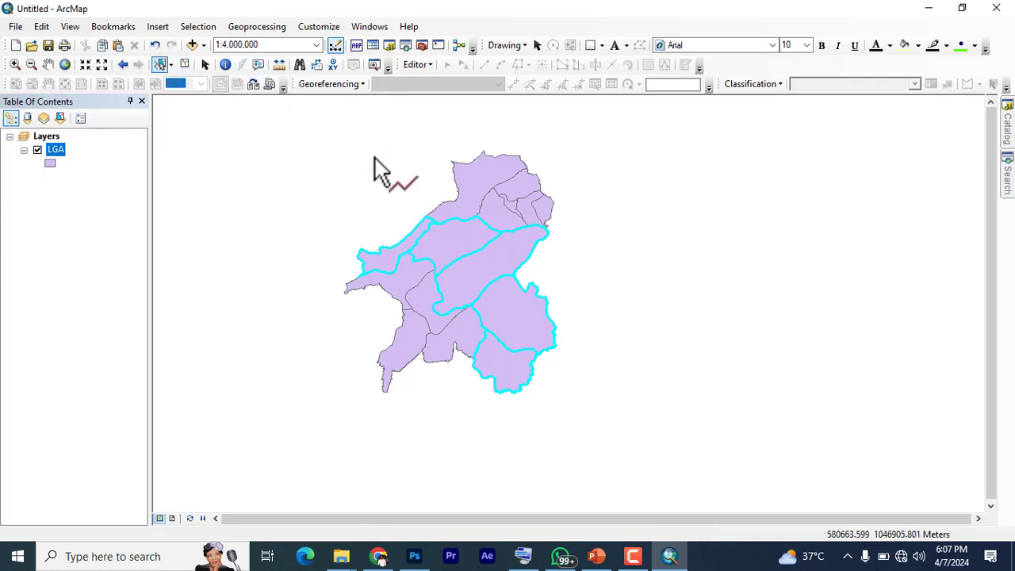
click(203, 64)
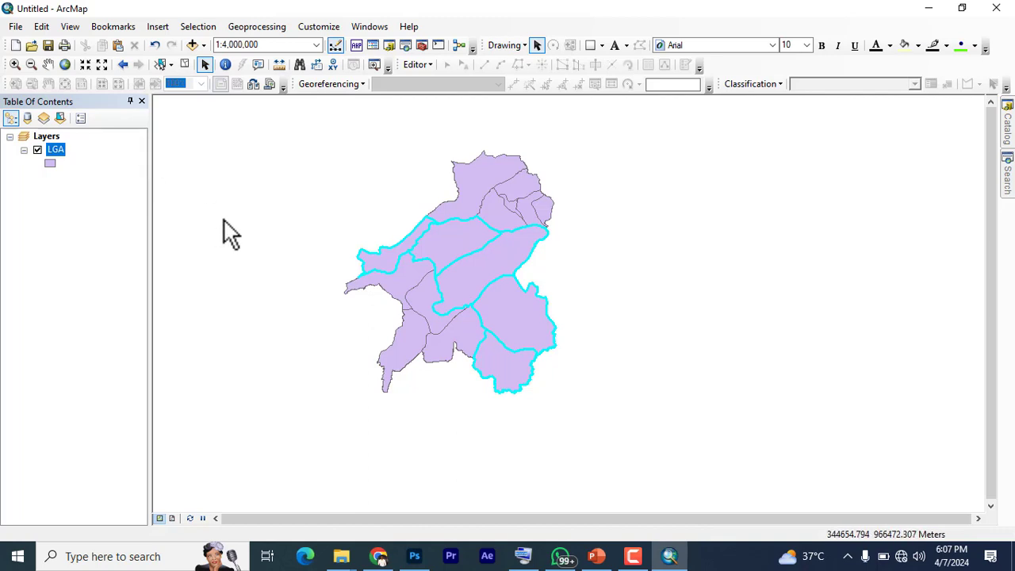
click(194, 29)
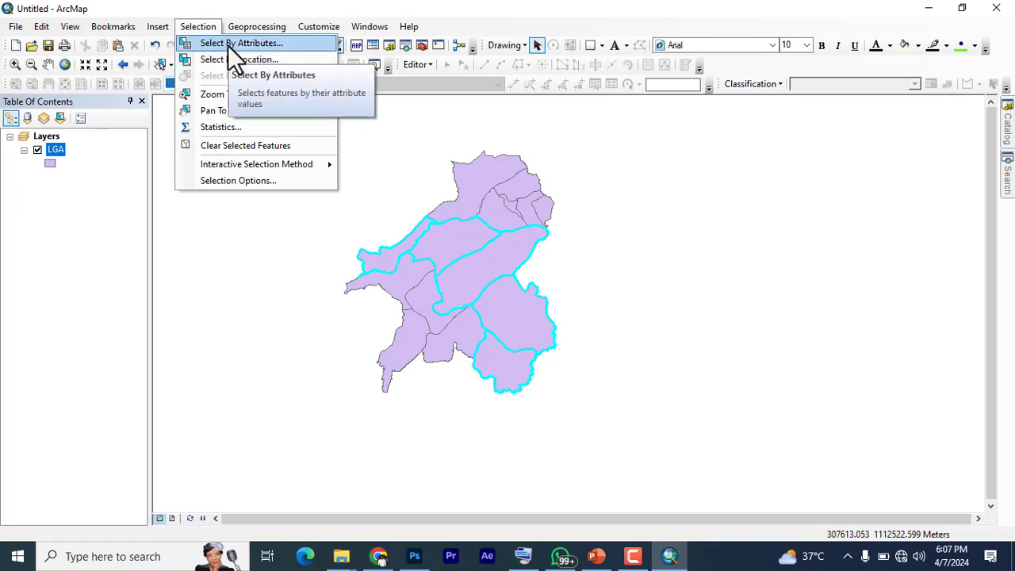
- Open Select By Attributes, move it aside, choose layer LGA and method 'Create a new selection'
click(227, 45)
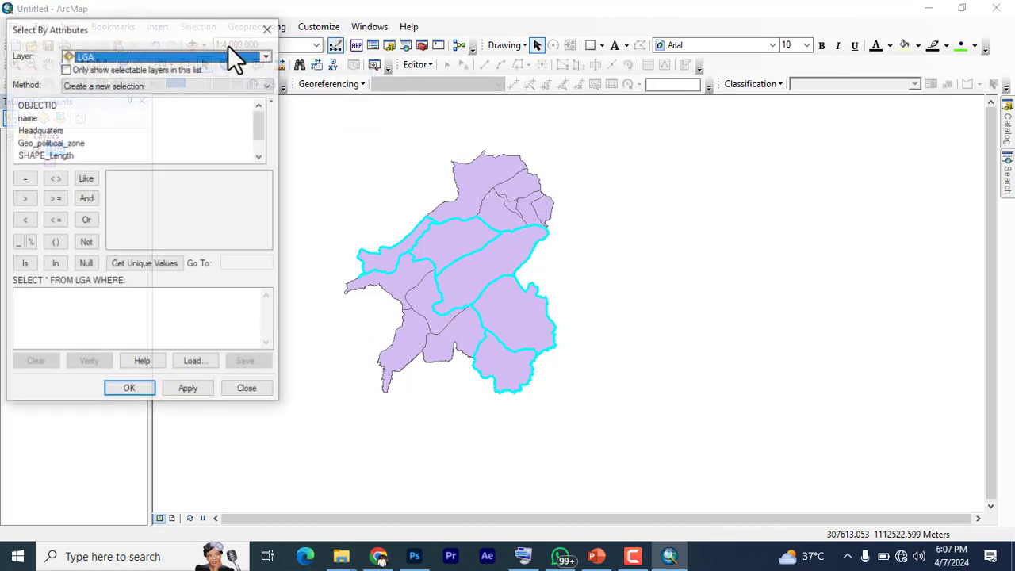
drag(161, 25, 380, 53)
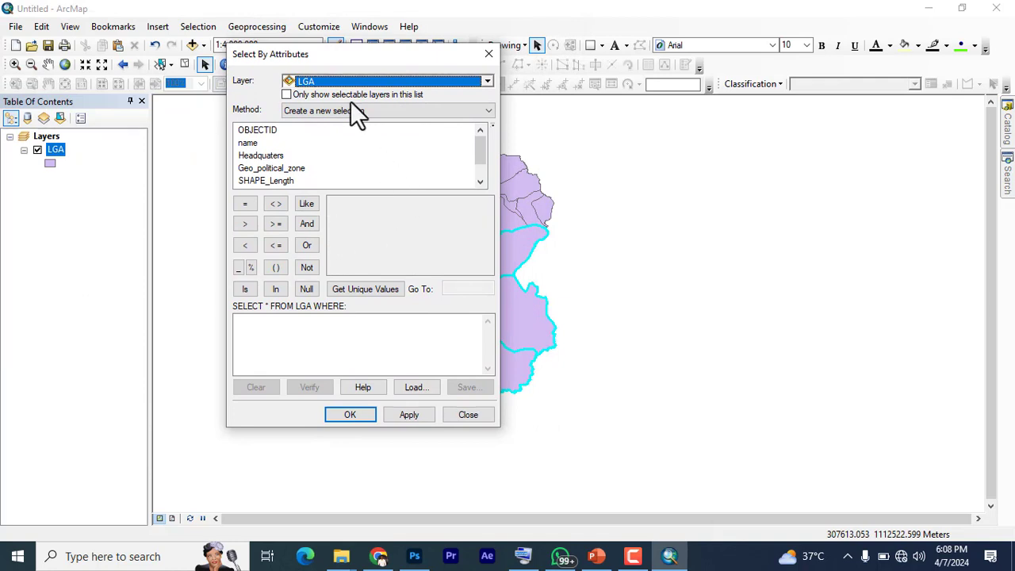
drag(339, 53, 529, 82)
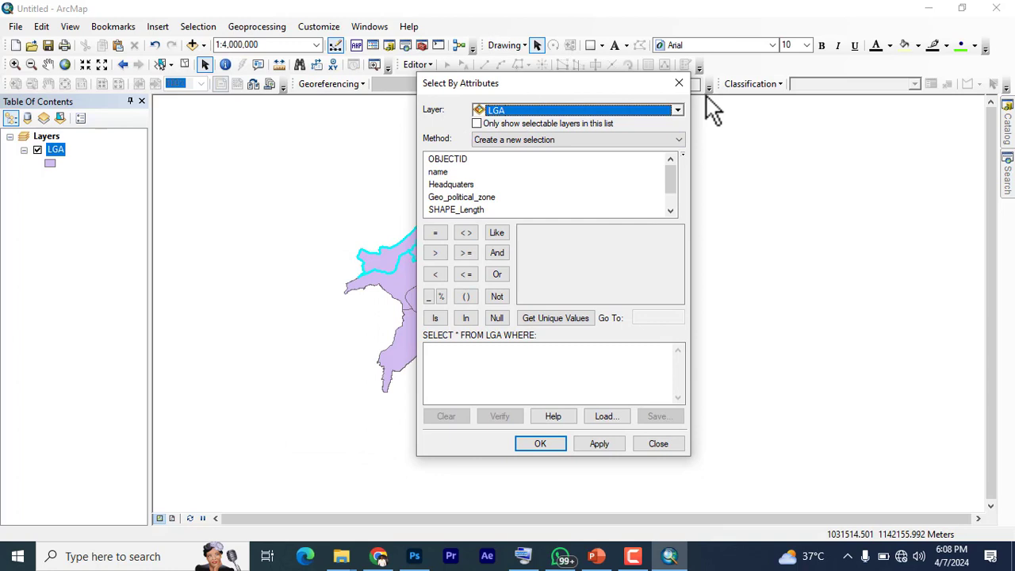
click(647, 106)
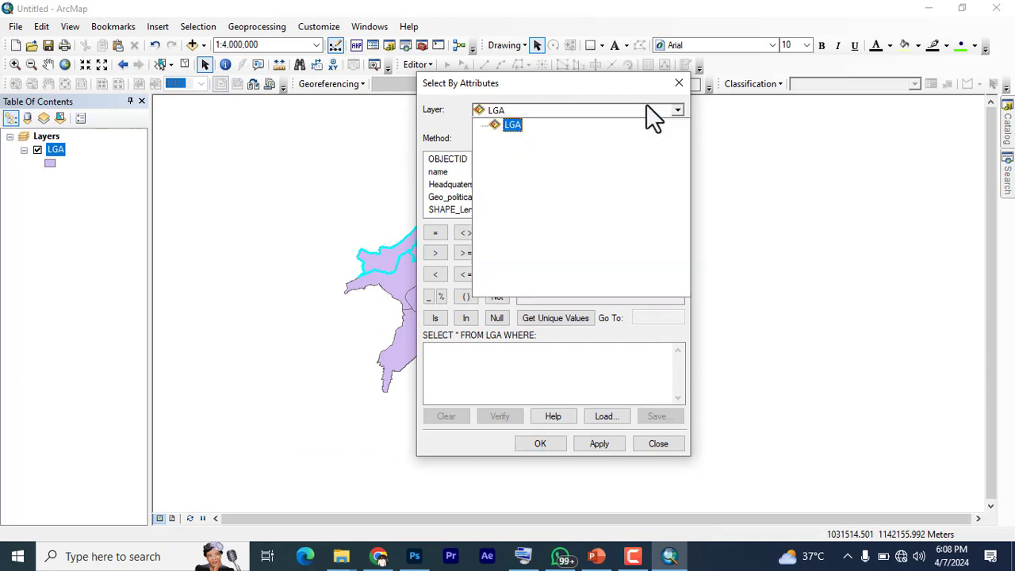
click(512, 126)
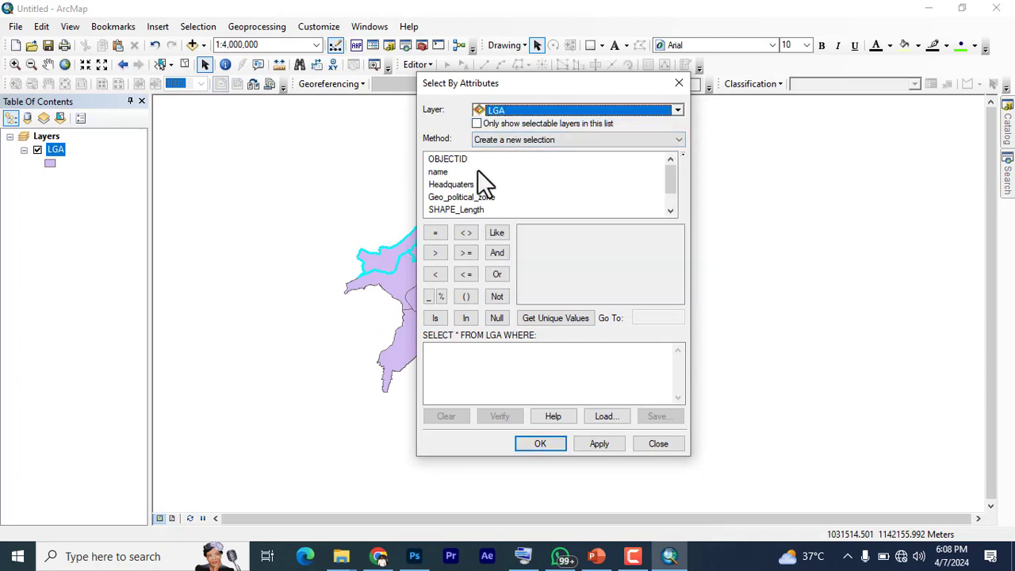
scroll(440, 191, down, 1)
scroll(455, 209, up, 1)
scroll(451, 187, down, 1)
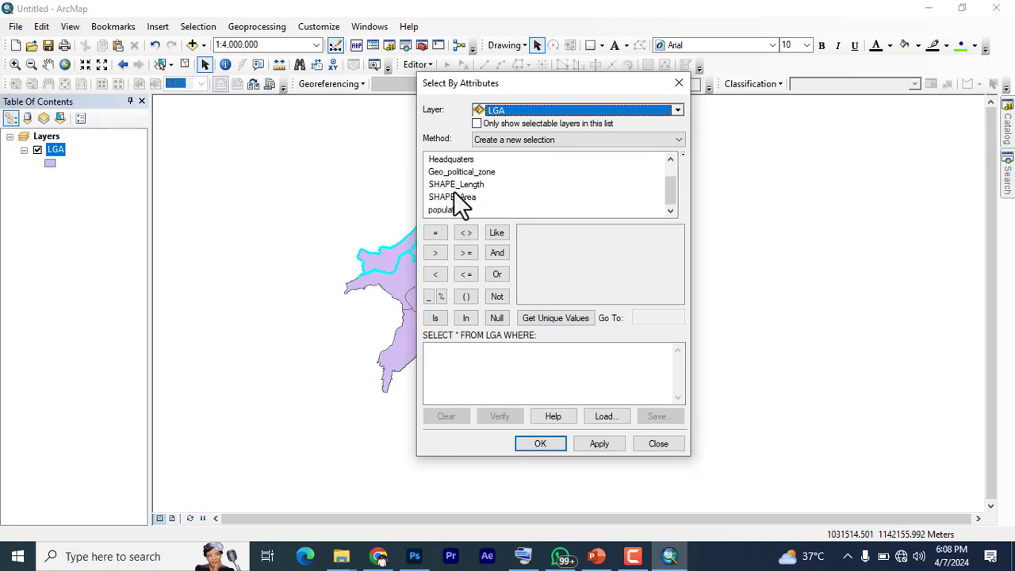
click(511, 140)
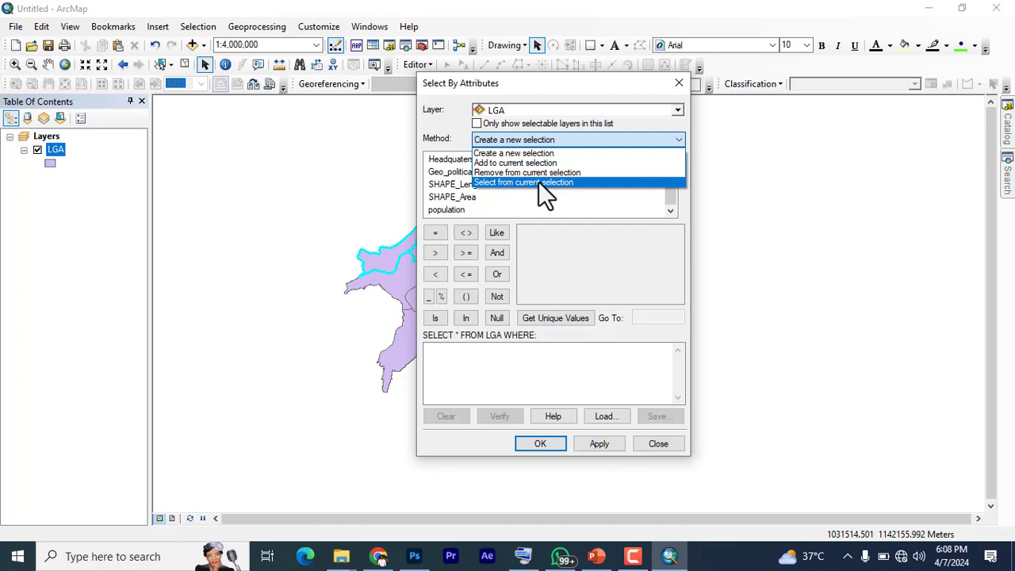
click(535, 156)
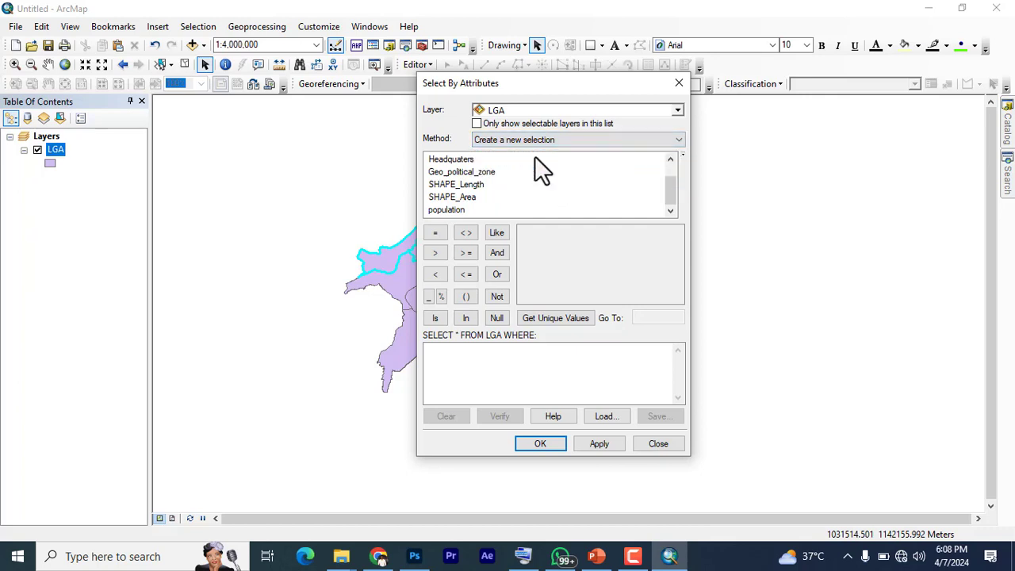
- Build, verify and apply Geo_political_zone = 'TARABA CENTRAL', selecting 5 LGAs
double_click(449, 172)
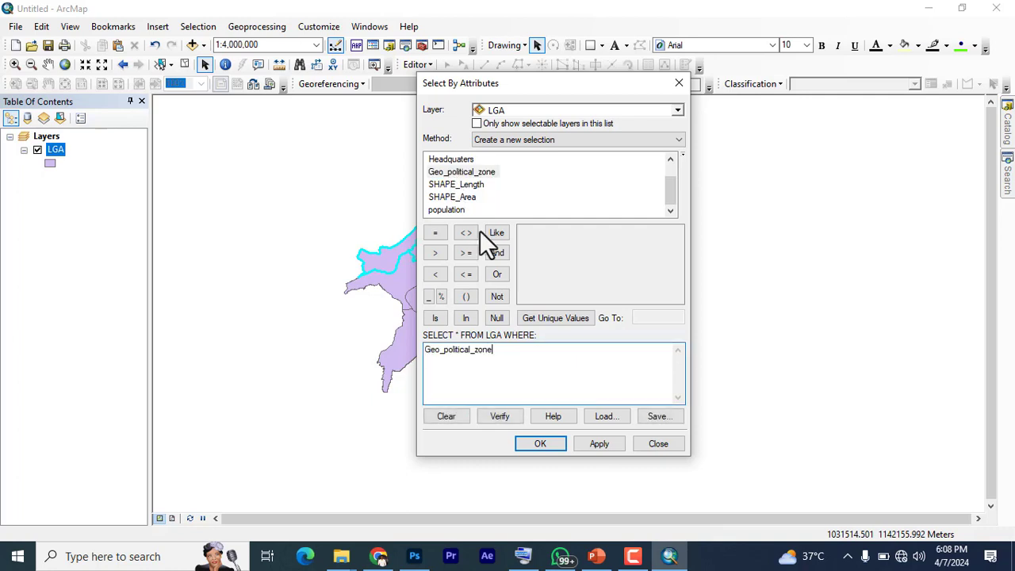
click(433, 238)
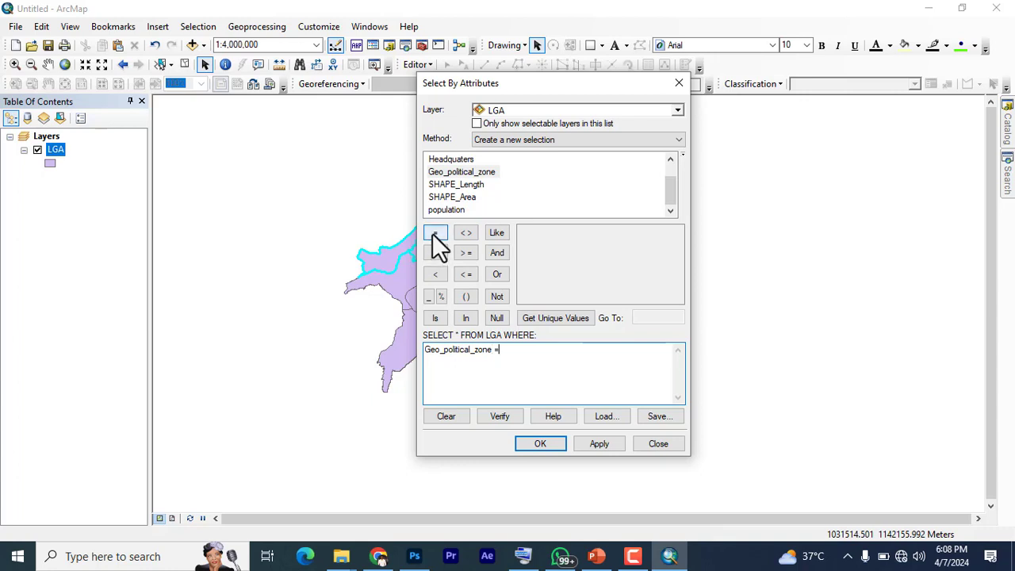
click(572, 320)
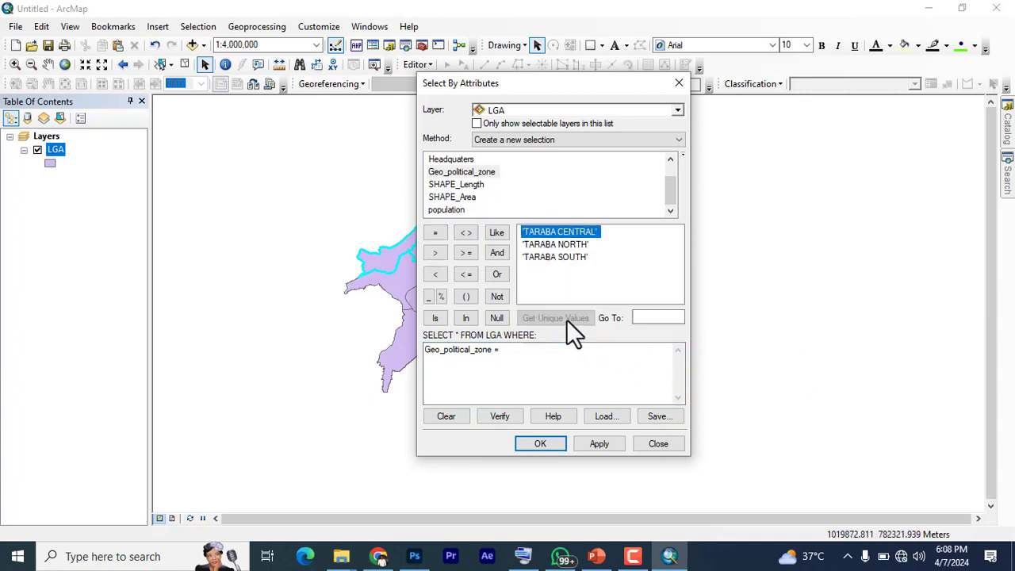
double_click(558, 233)
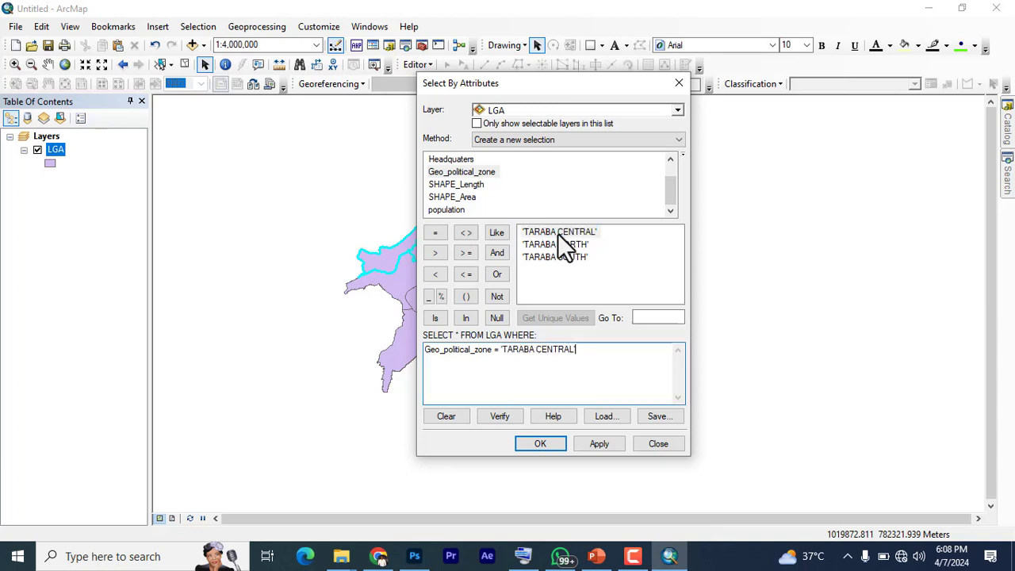
click(503, 417)
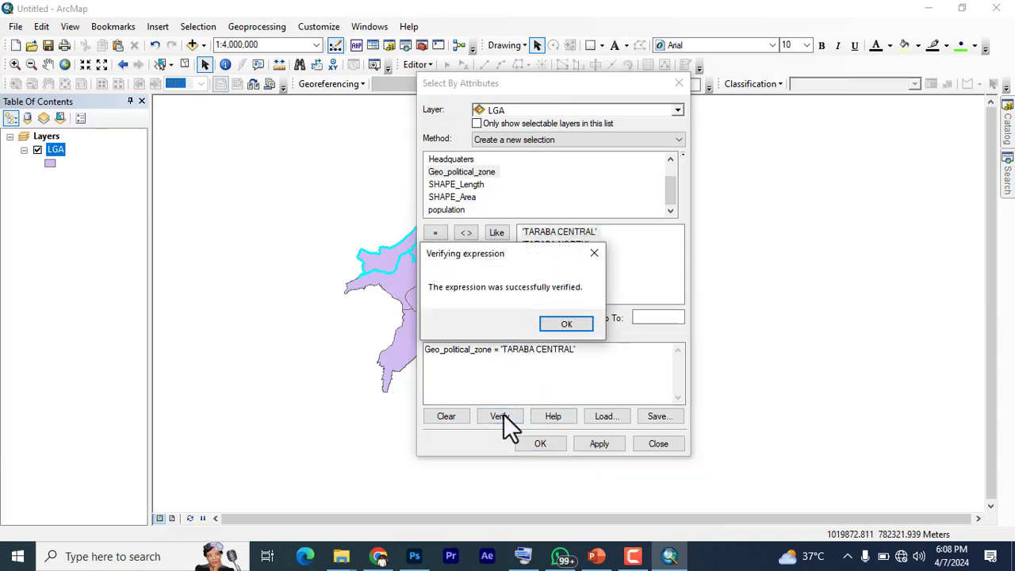
click(564, 325)
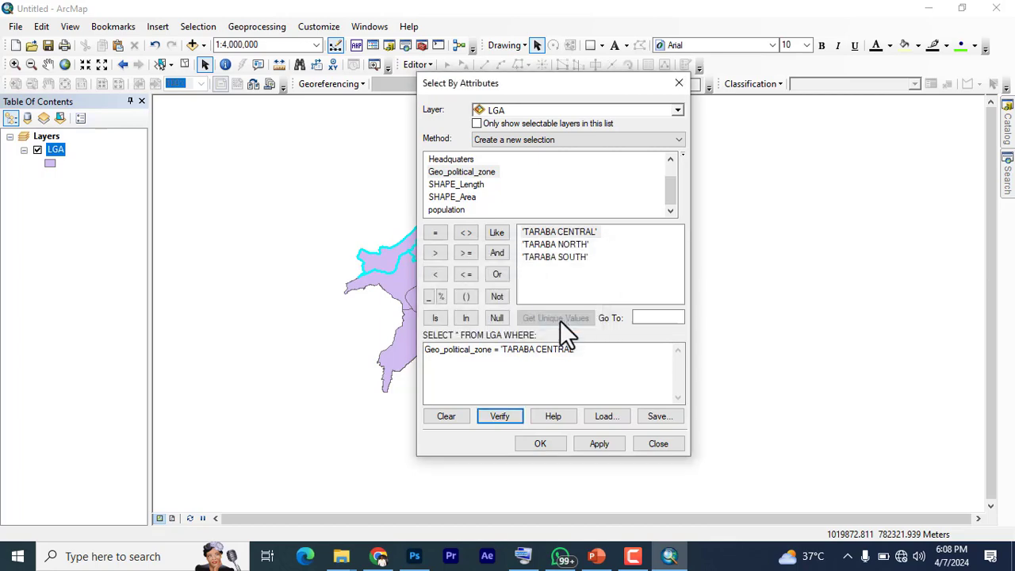
click(601, 443)
- Move the query window aside, zoom and pan to the five TARABA CENTRAL polygons, then zoom back to 1:2,500,000
drag(566, 93, 202, 92)
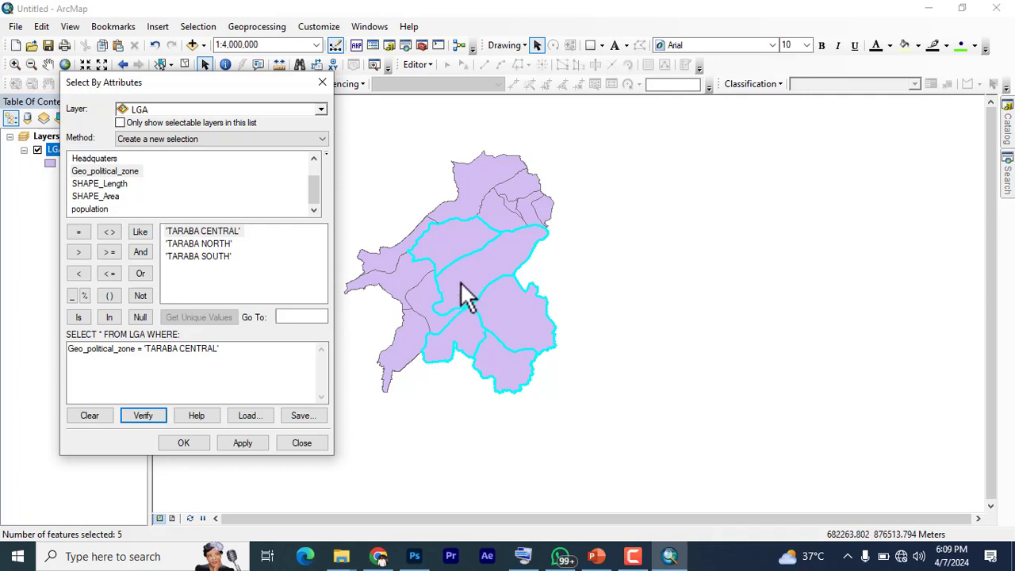
scroll(464, 295, down, 2)
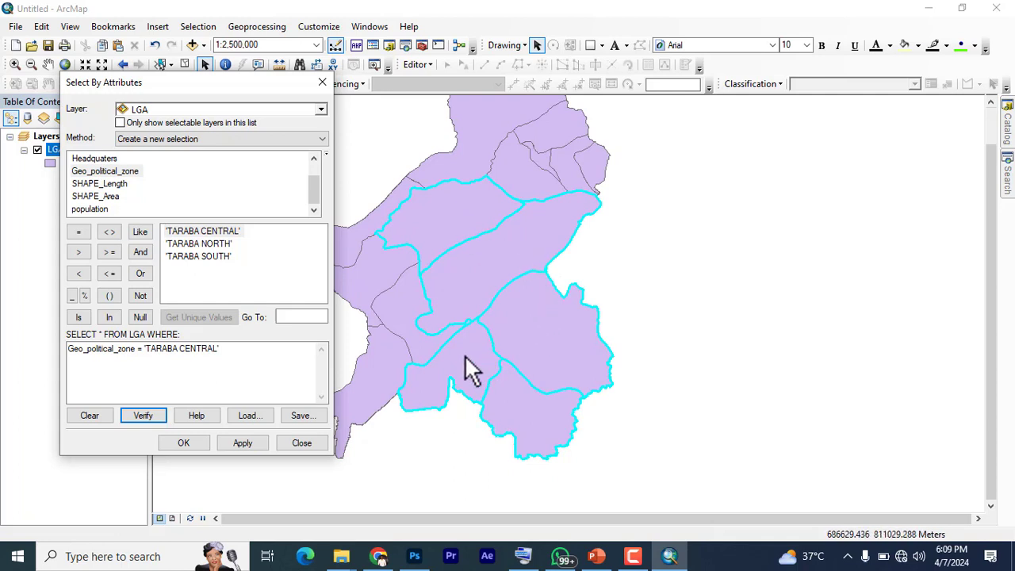
scroll(459, 361, down, 2)
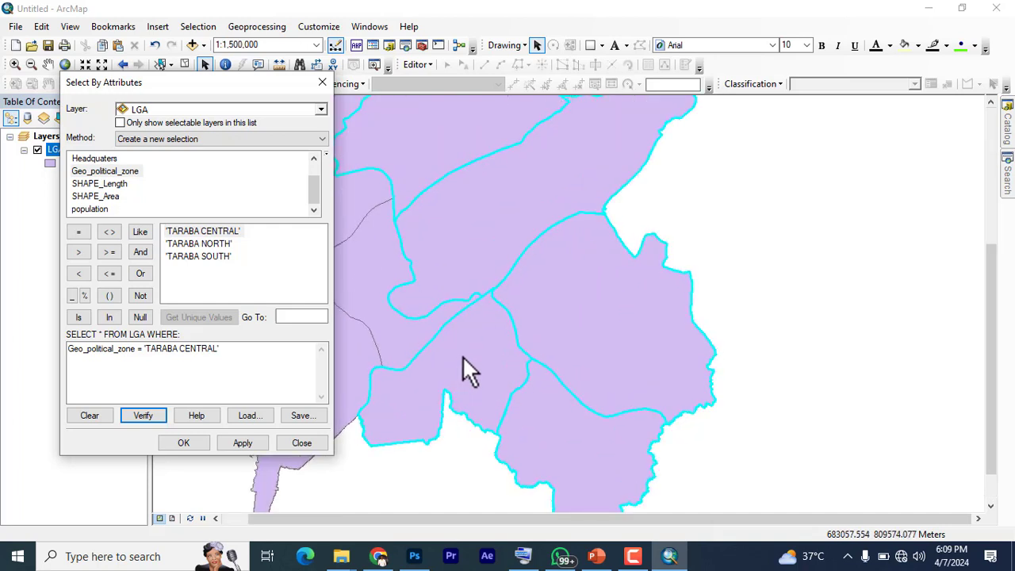
drag(469, 369, 537, 242)
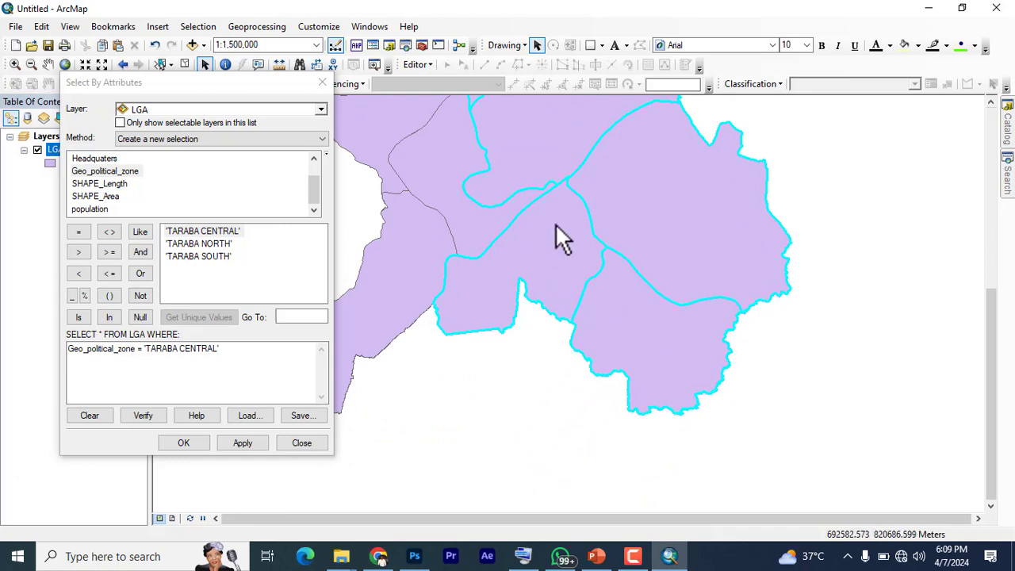
scroll(556, 230, up, 3)
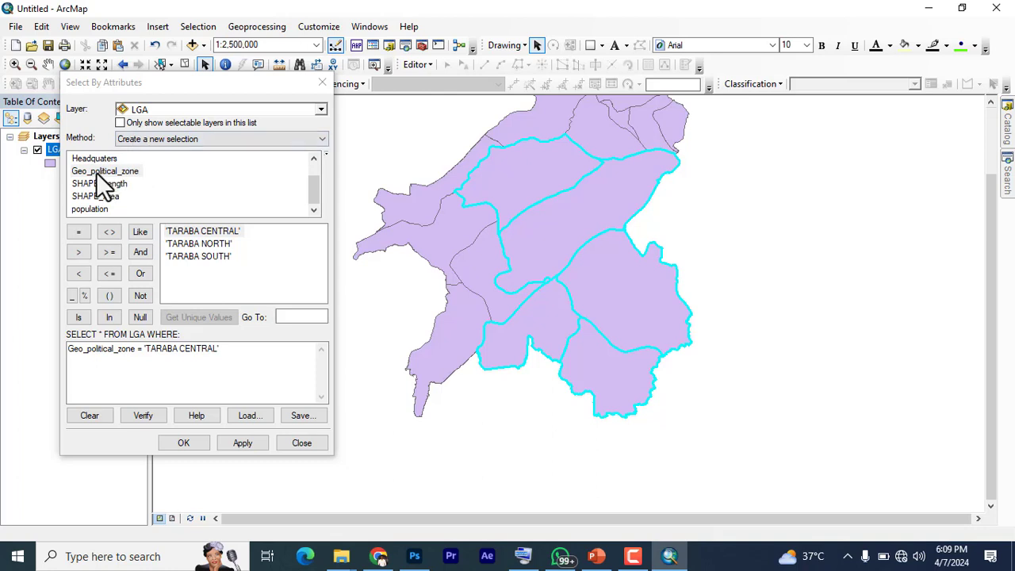
- Correct the query to Geo_political_zone = 'TARABA NORTH' by removing the TARABA CENTRAL value
double_click(198, 243)
click(243, 445)
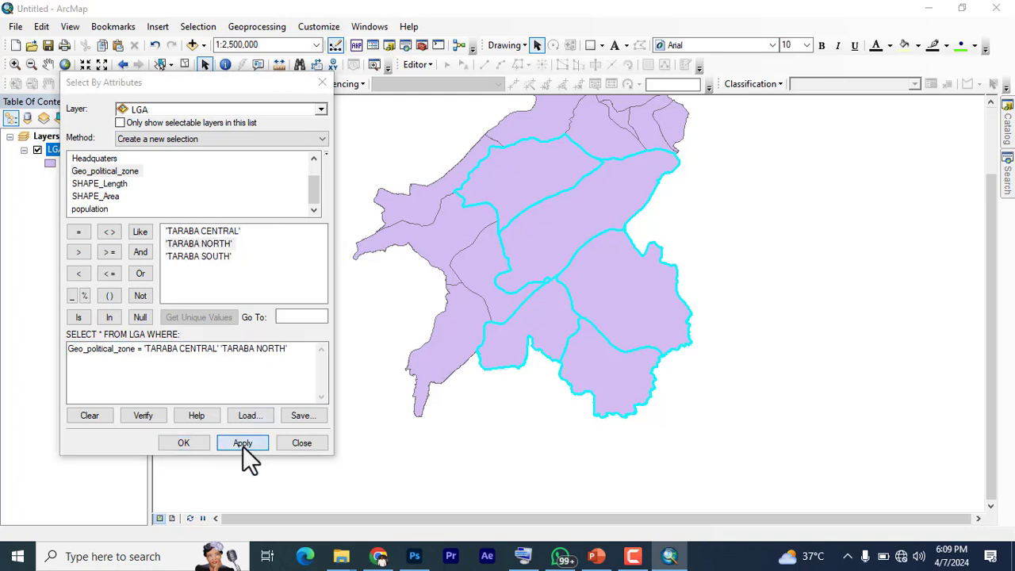
click(603, 342)
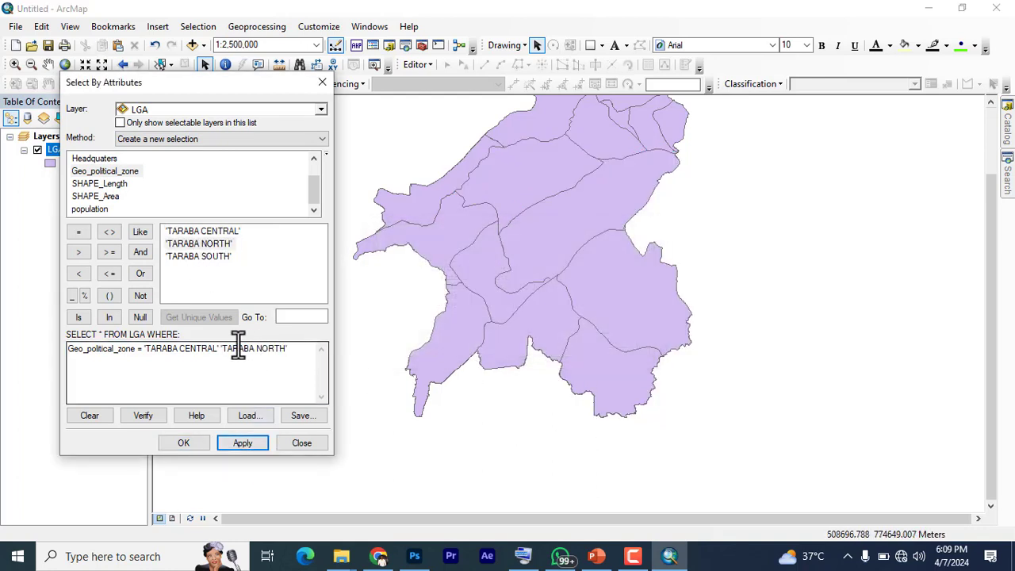
drag(219, 349, 145, 353)
key(Delete)
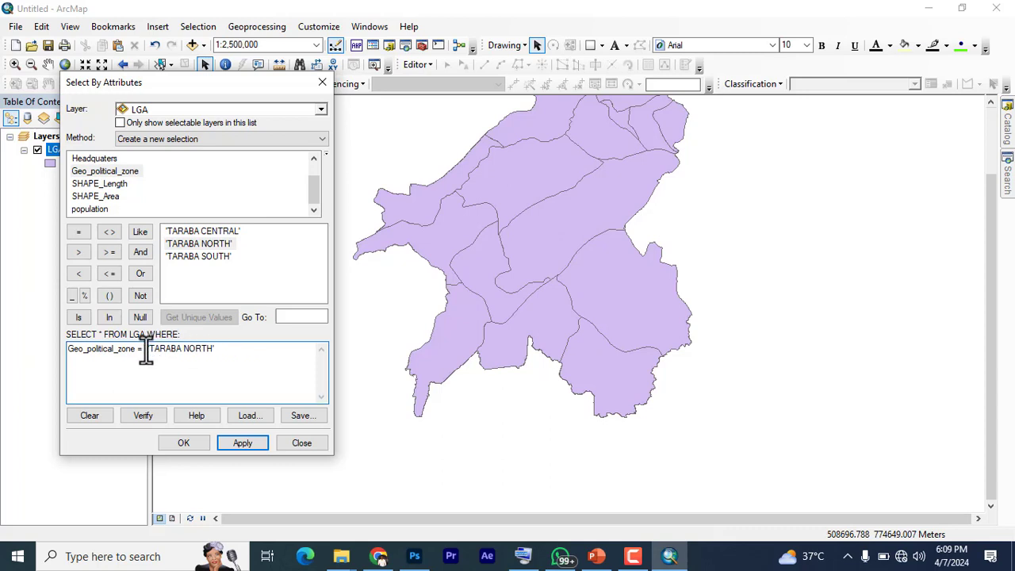
key(Delete)
key(Delete)
- Verify and apply the TARABA NORTH query to select the six northern LGAs, then close it
click(131, 416)
click(573, 326)
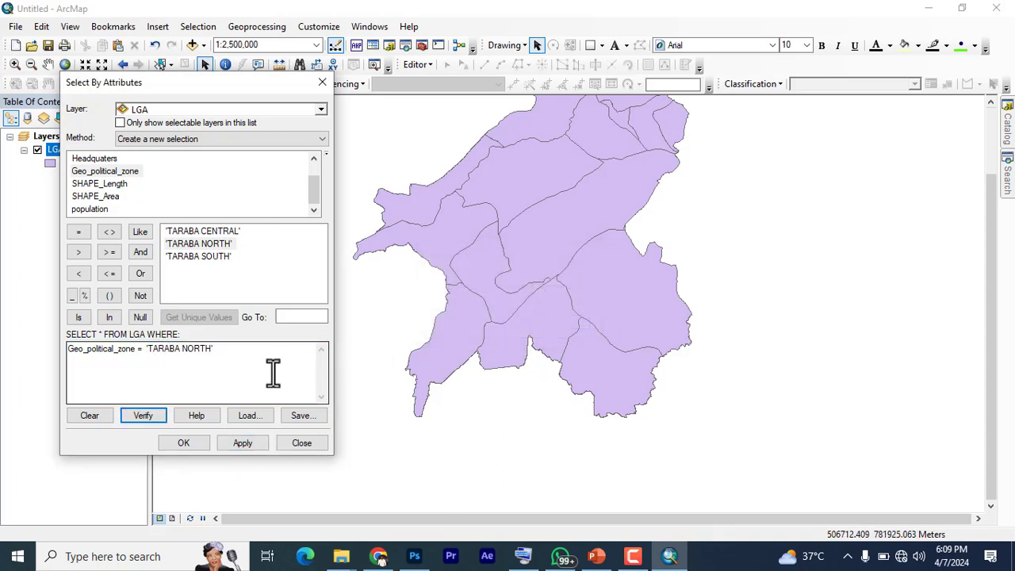
click(243, 443)
scroll(607, 273, up, 2)
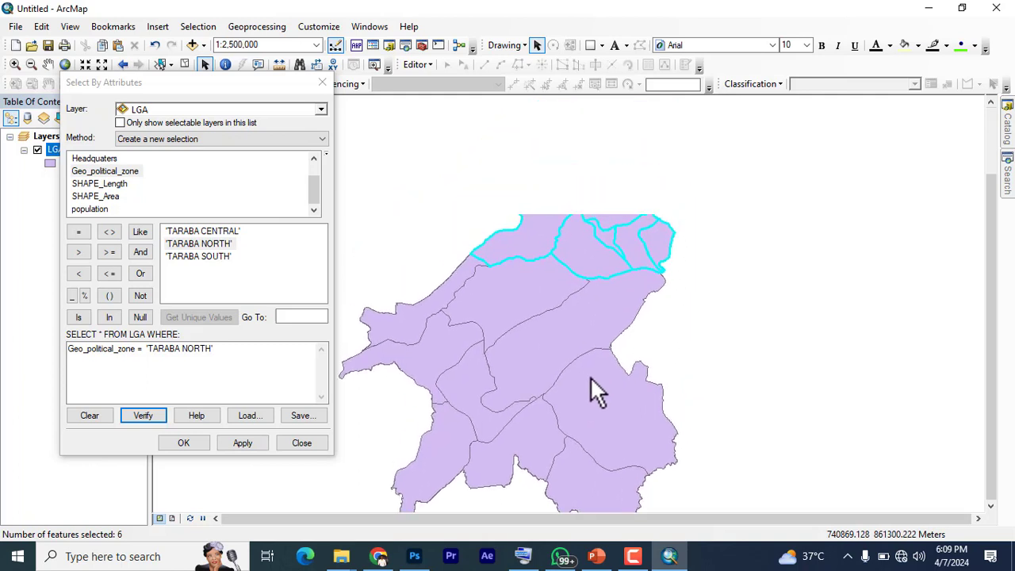
scroll(595, 389, down, 2)
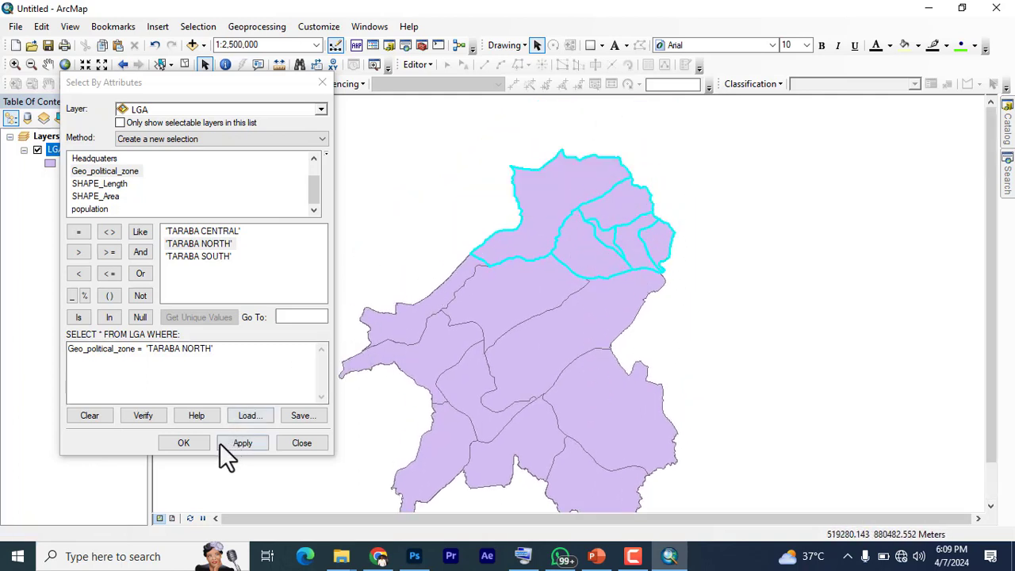
click(183, 443)
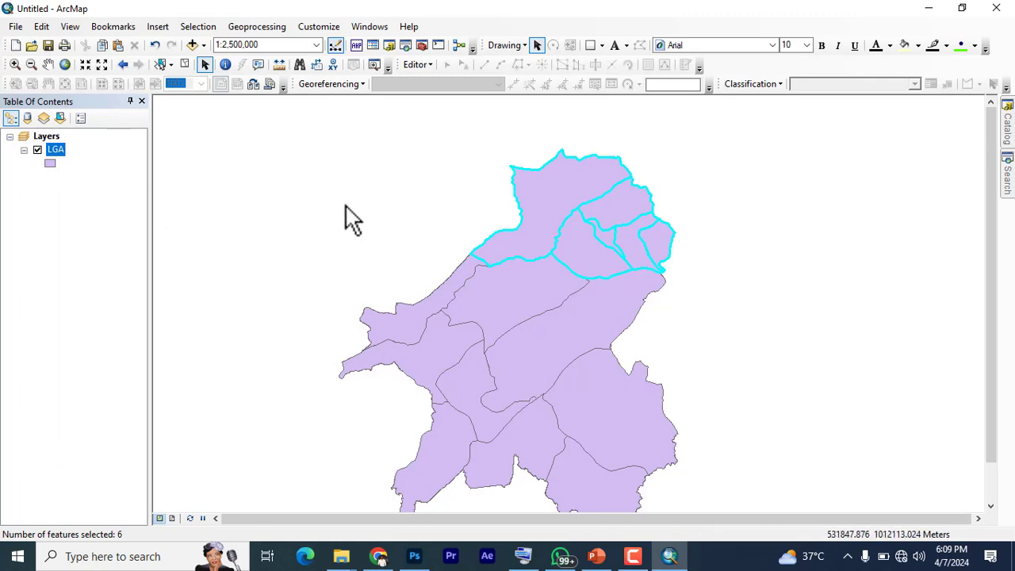
- Open the LGA attribute table and clear its current selection
right_click(53, 150)
click(101, 192)
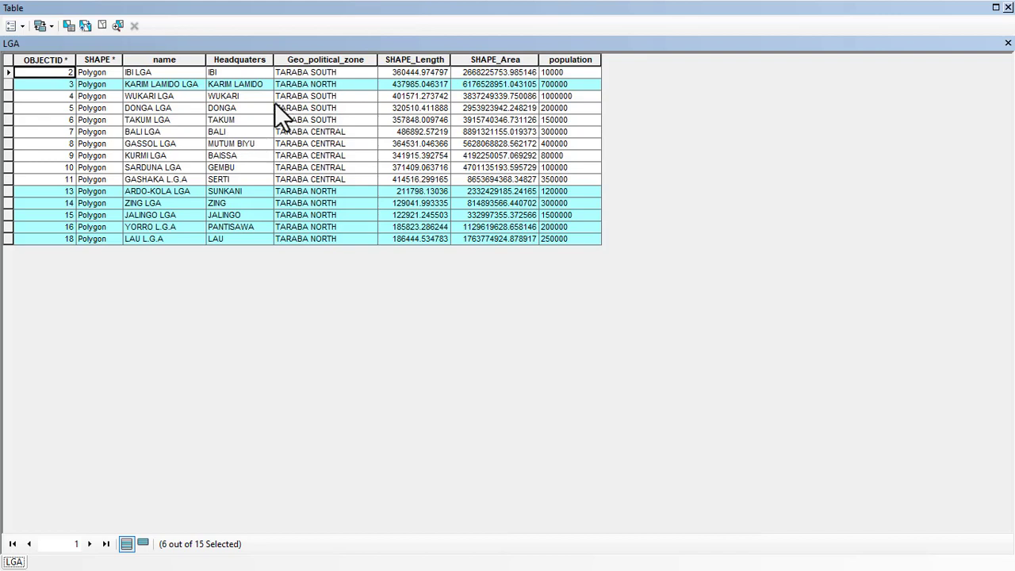
click(9, 64)
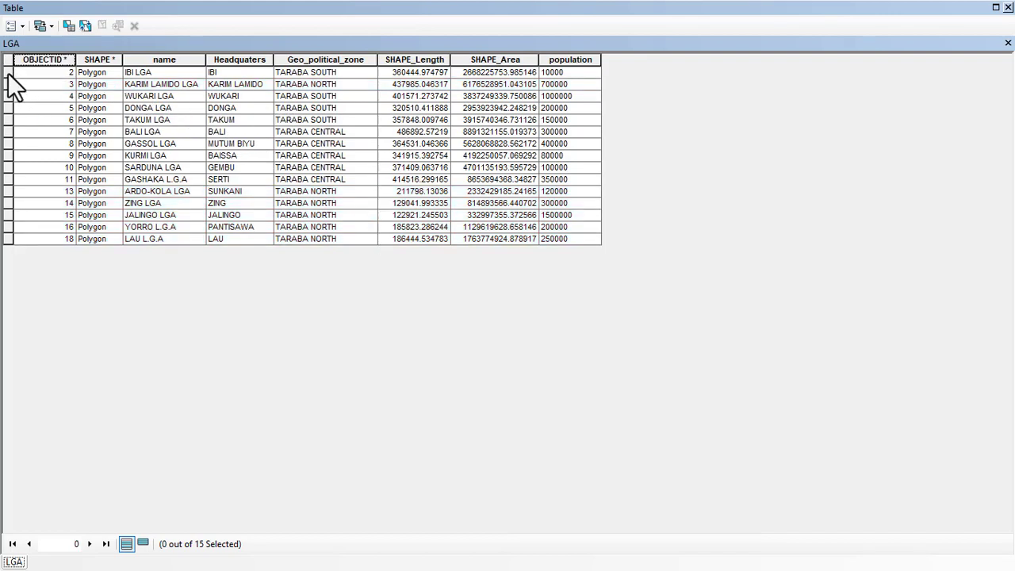
- Select records by row header: IBI, then KARIM LAMIDO plus WUKARI, DONGA, TAKUM and BALI
click(8, 75)
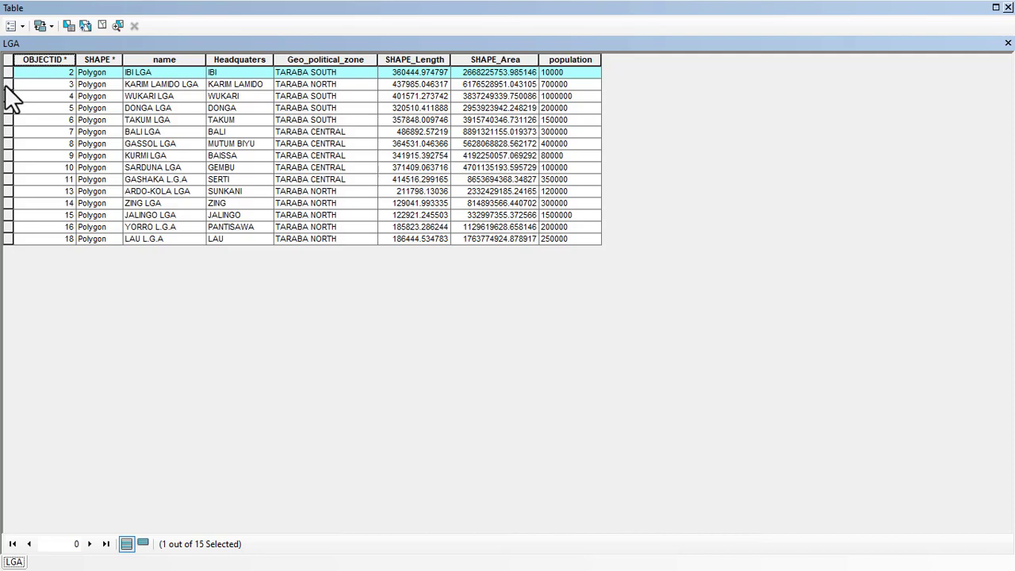
click(8, 84)
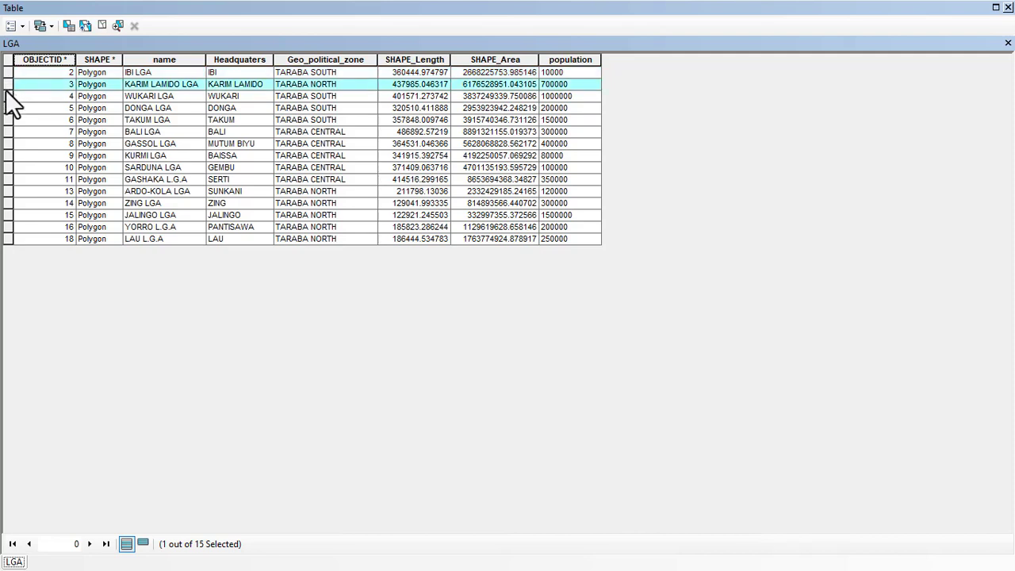
ctrl+click(8, 97)
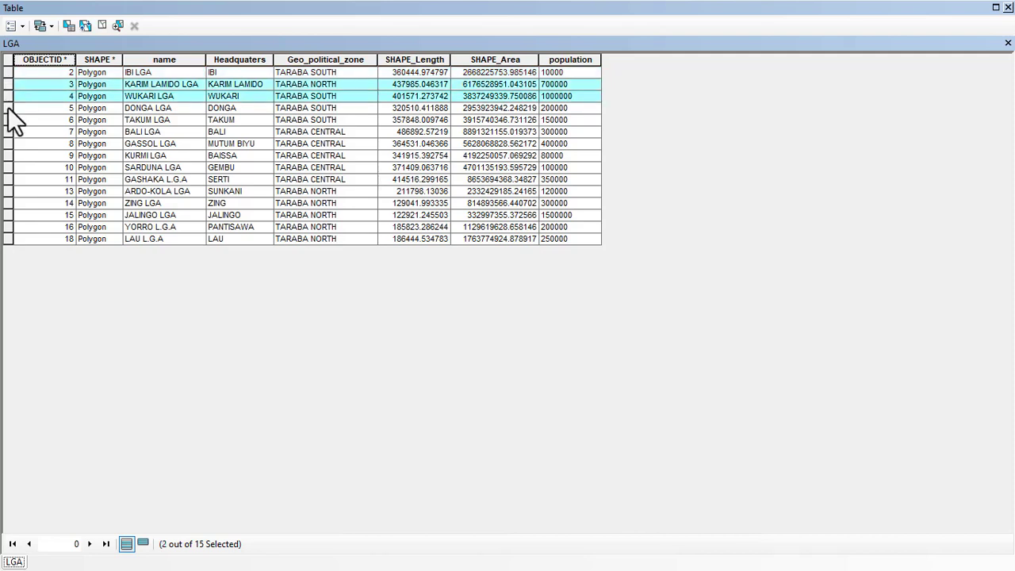
ctrl+click(8, 107)
ctrl+click(8, 120)
ctrl+click(8, 131)
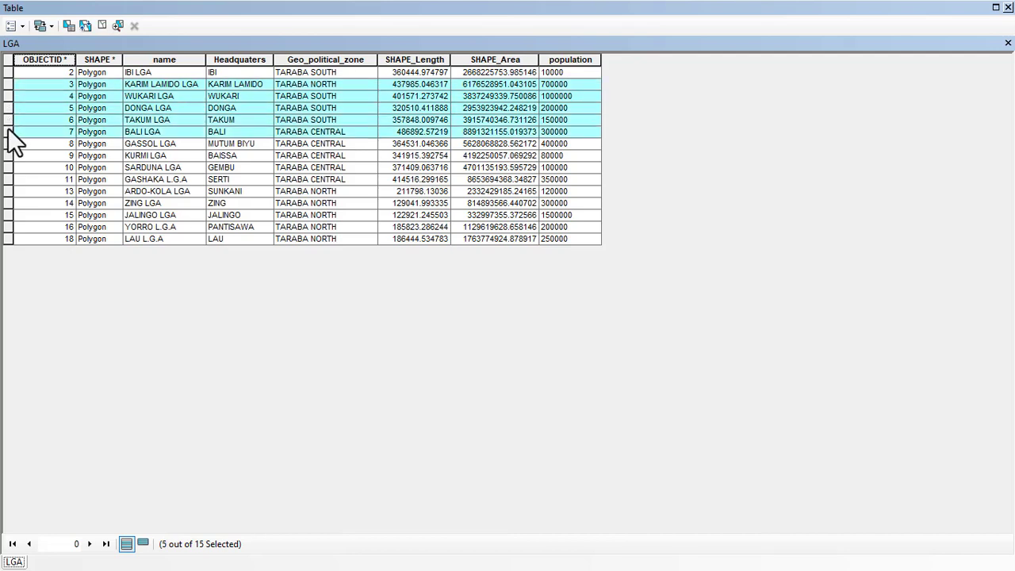
- Select IBI alone, drag down to select all 15 records, then clear the selection
click(9, 72)
drag(9, 72, 8, 250)
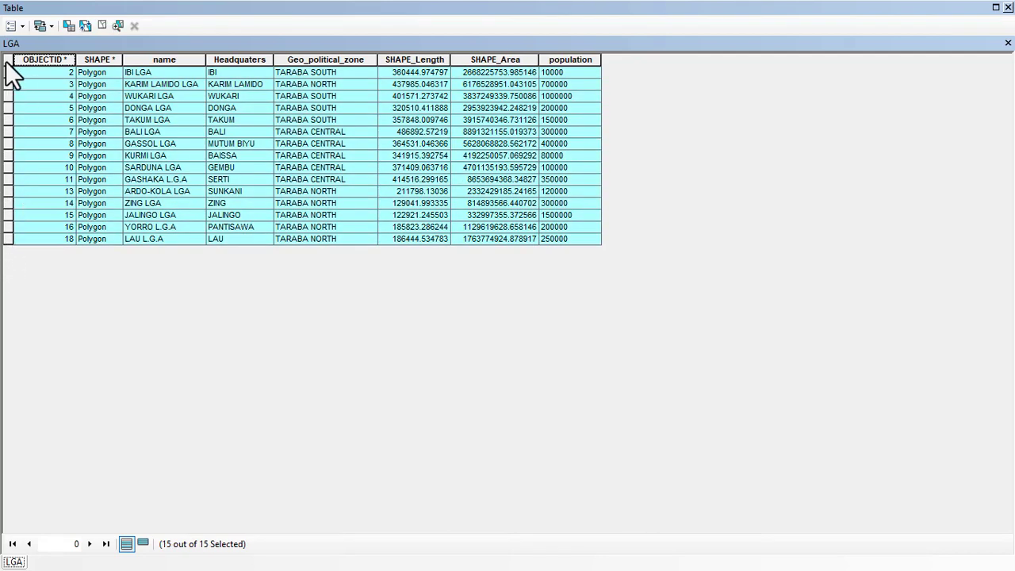
key(ctrl+shift+a)
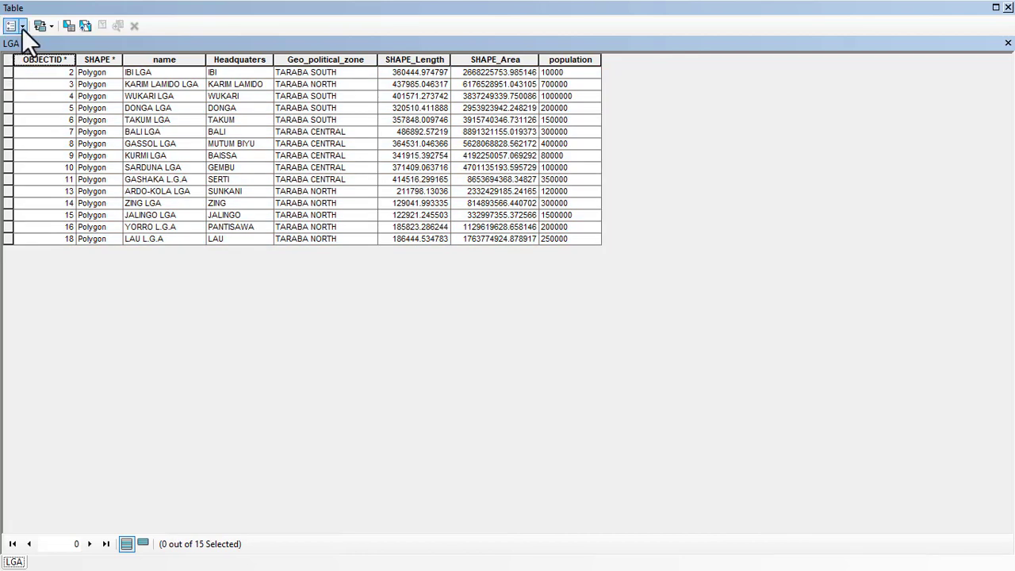
- In the table's Select By Attributes, start the expression Headquaters = and list its unique values
click(21, 28)
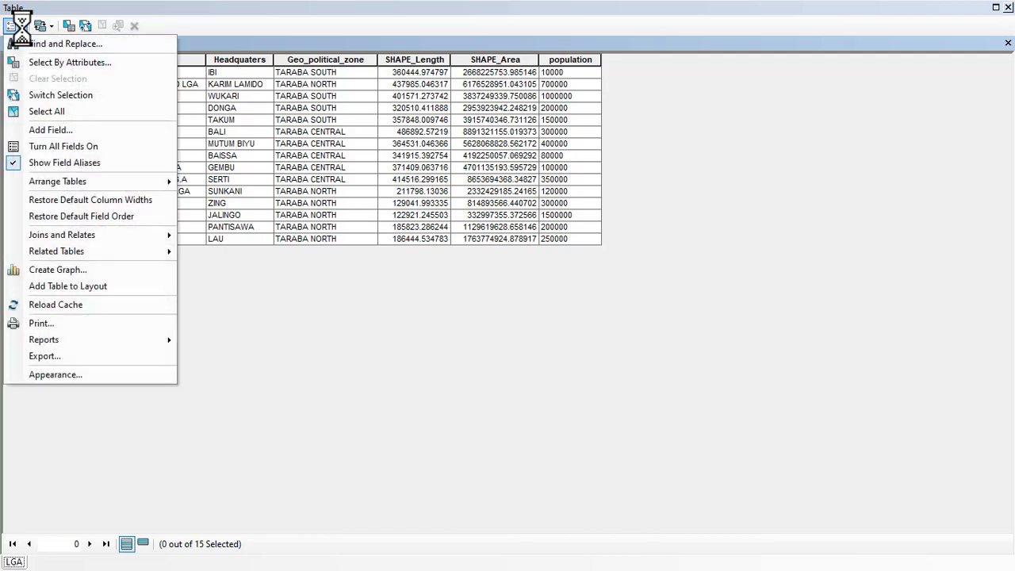
click(74, 61)
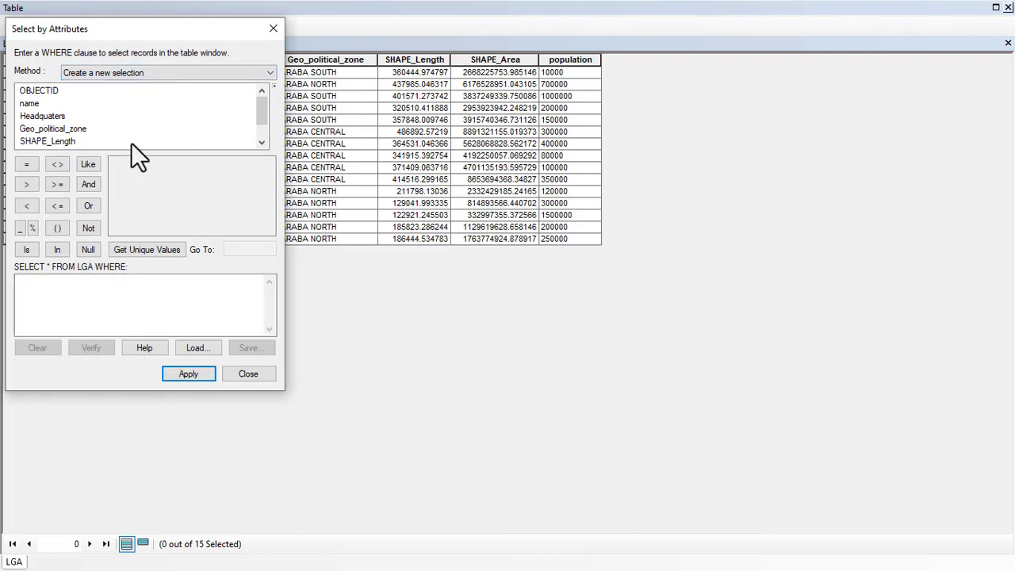
double_click(37, 115)
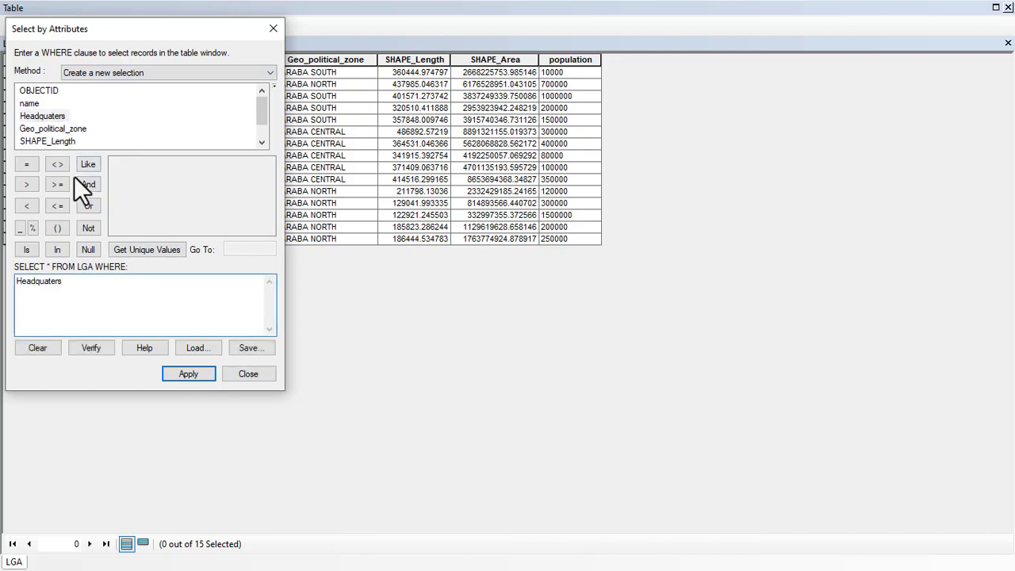
click(29, 166)
click(147, 247)
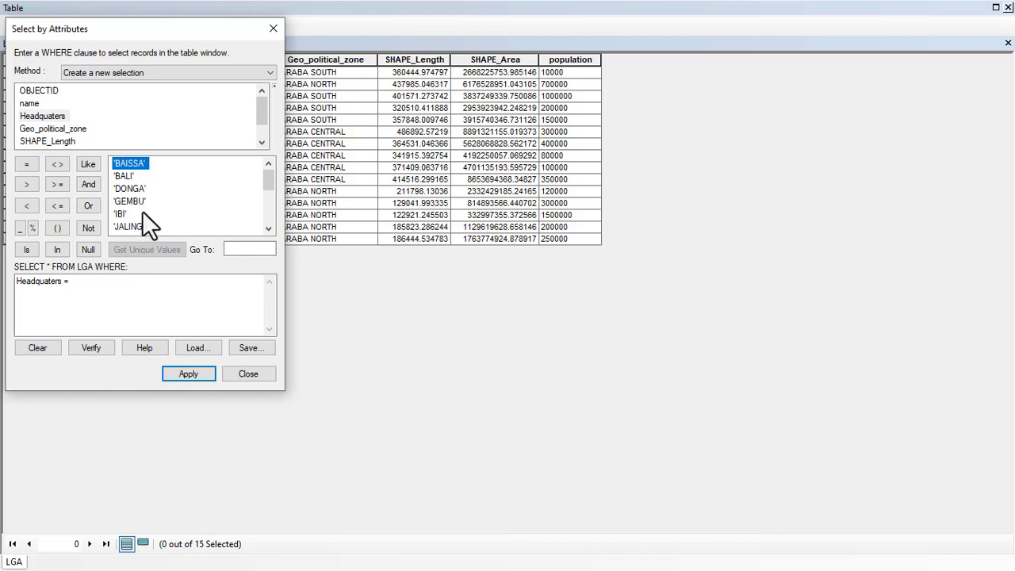
- Add PANTISAWA and apply Headquaters = 'PANTISAWA' to select YORRO L.G.A
scroll(132, 207, down, 1)
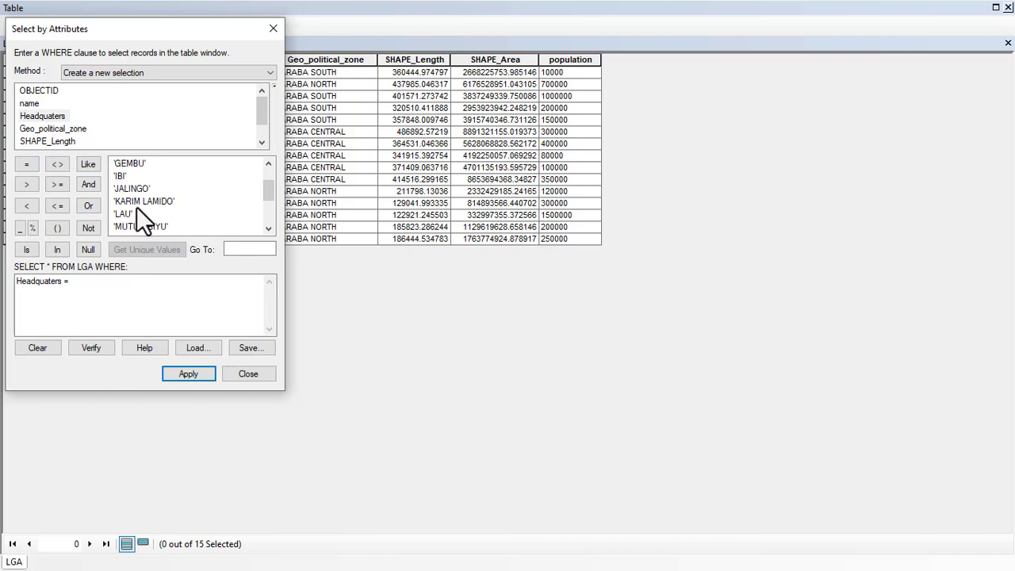
scroll(137, 222, down, 1)
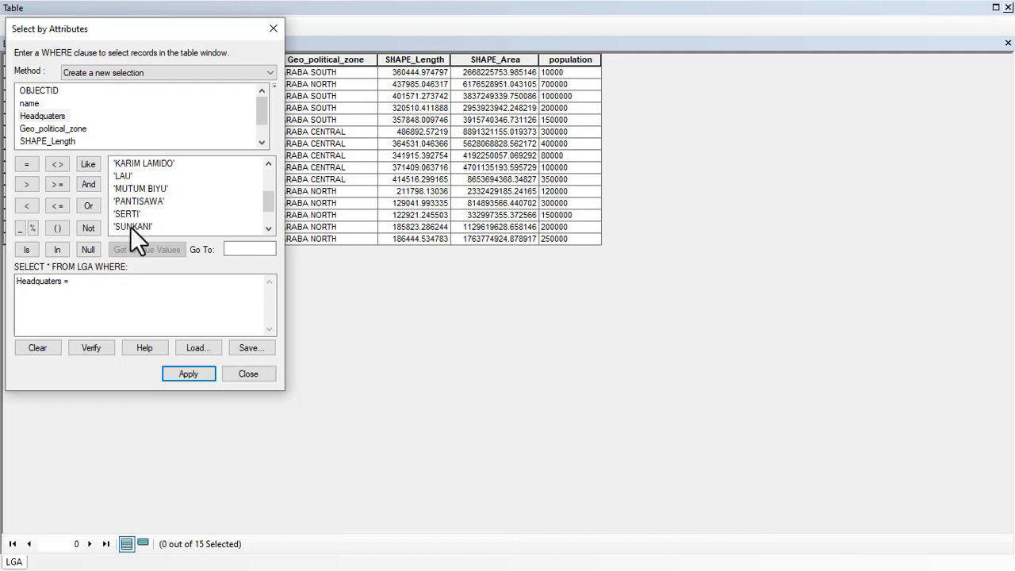
scroll(131, 212, up, 2)
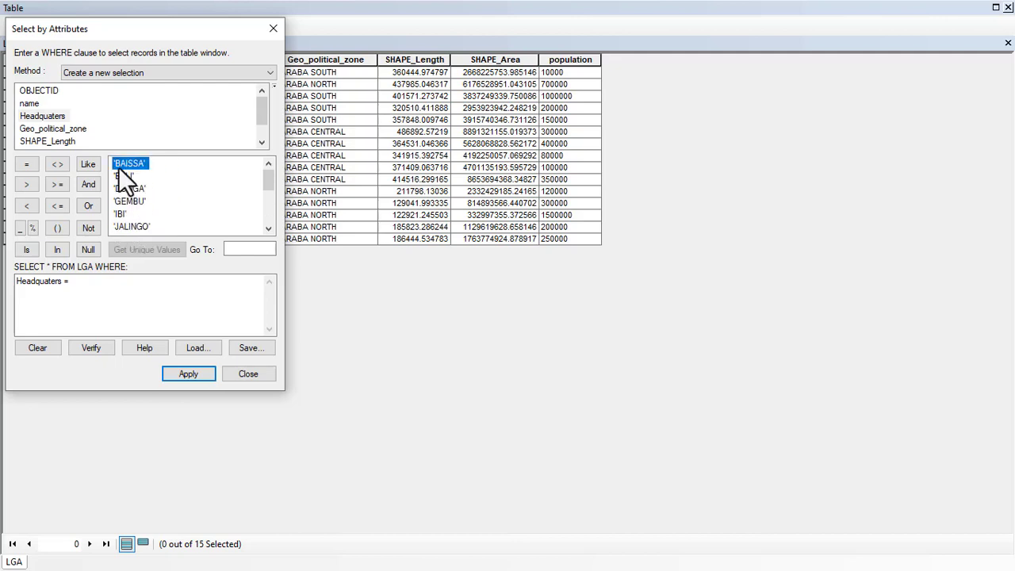
scroll(127, 198, down, 4)
scroll(134, 180, up, 3)
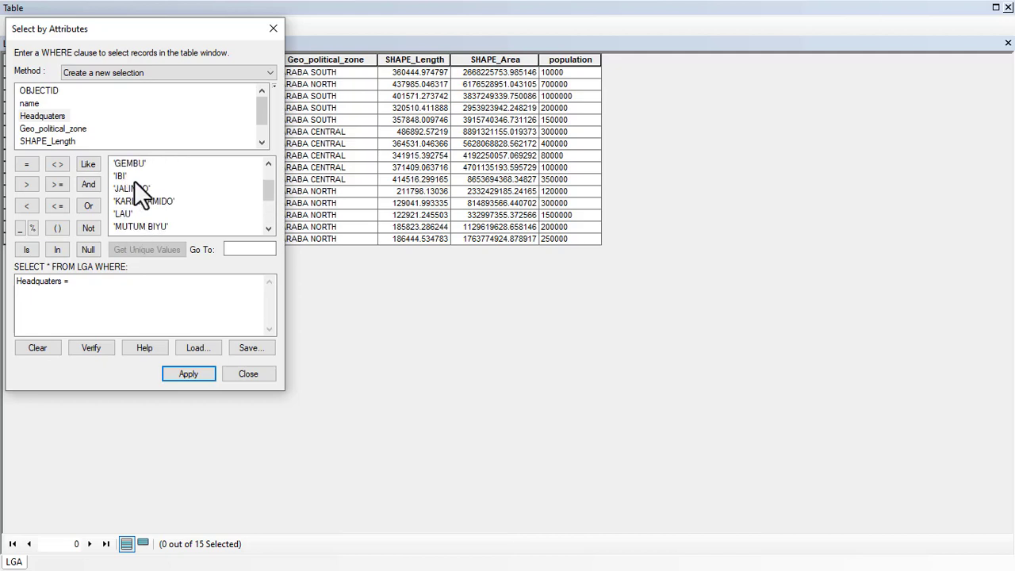
scroll(140, 217, down, 3)
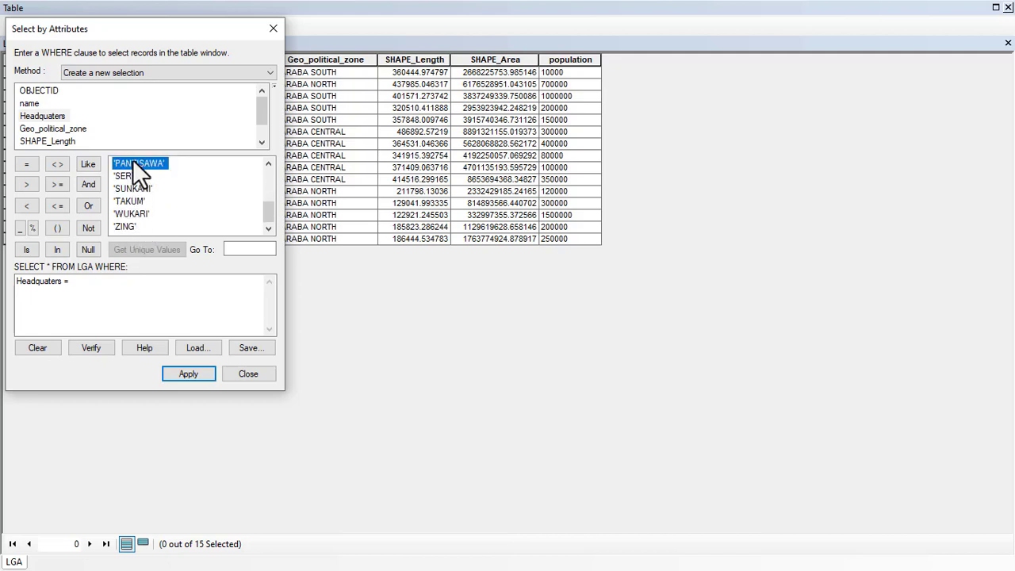
double_click(132, 163)
click(191, 375)
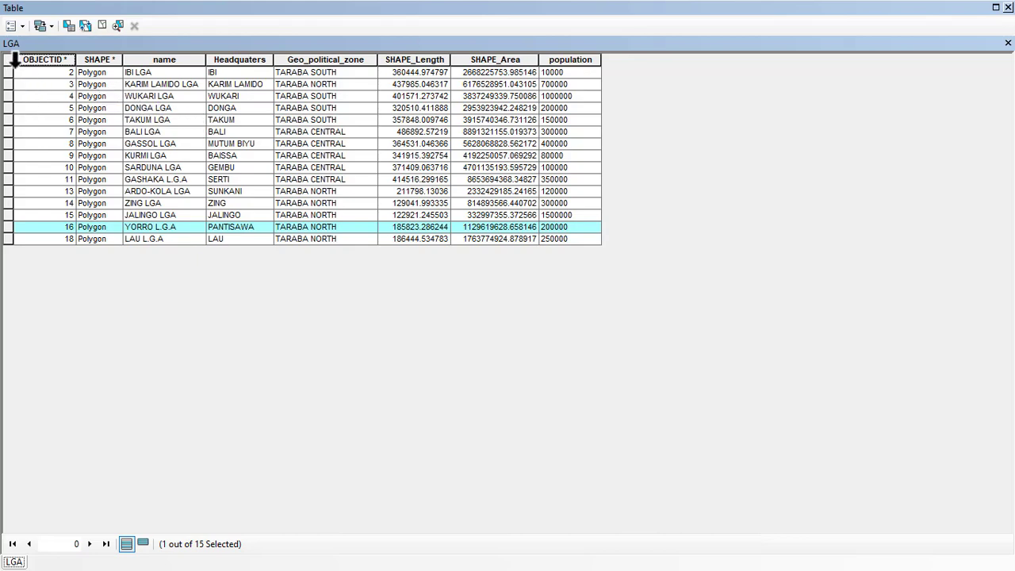
- Reopen Select By Attributes and delete the old PANTISAWA expression
click(16, 29)
click(49, 60)
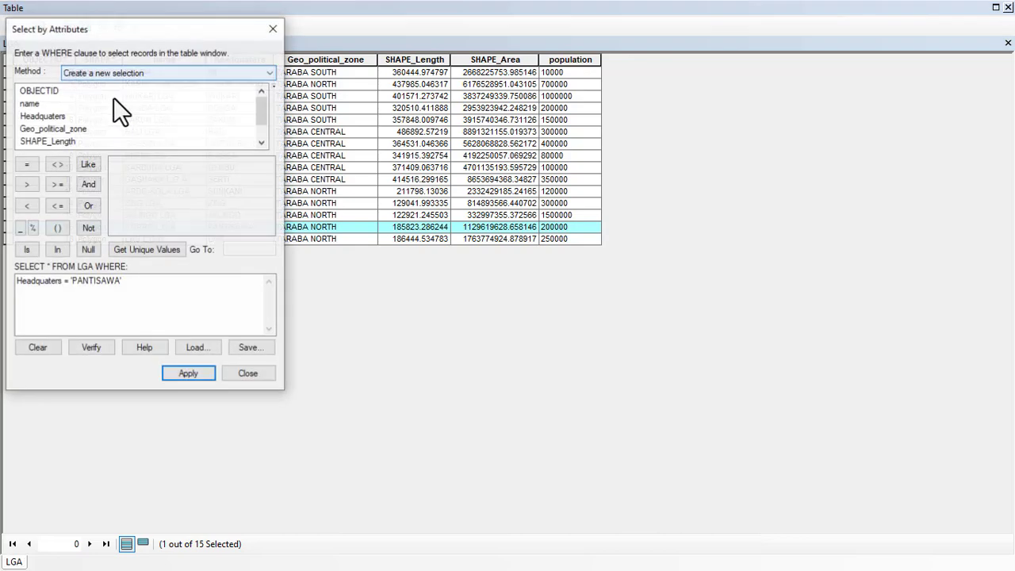
drag(129, 280, 16, 287)
key(Delete)
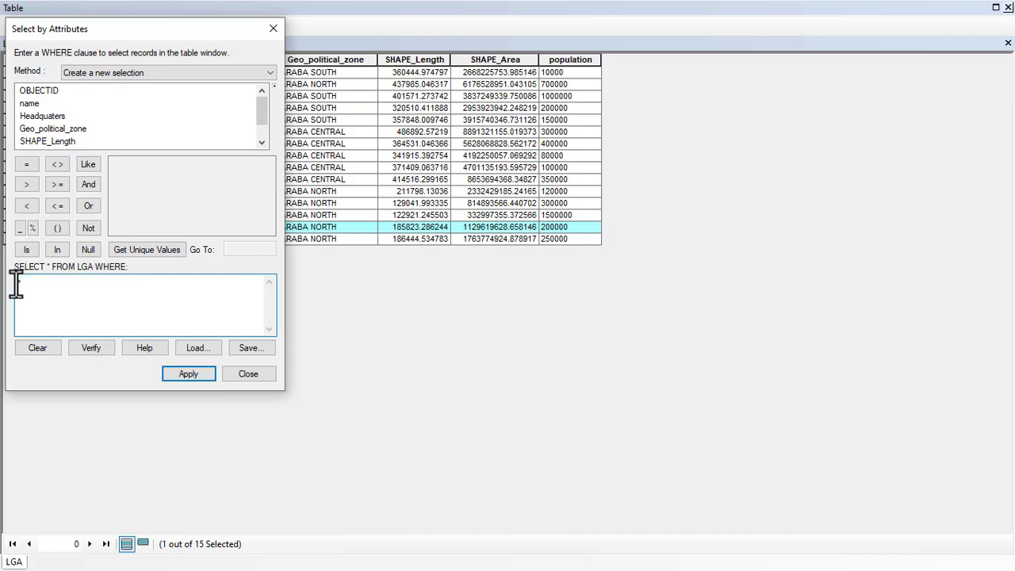
drag(22, 286, 10, 298)
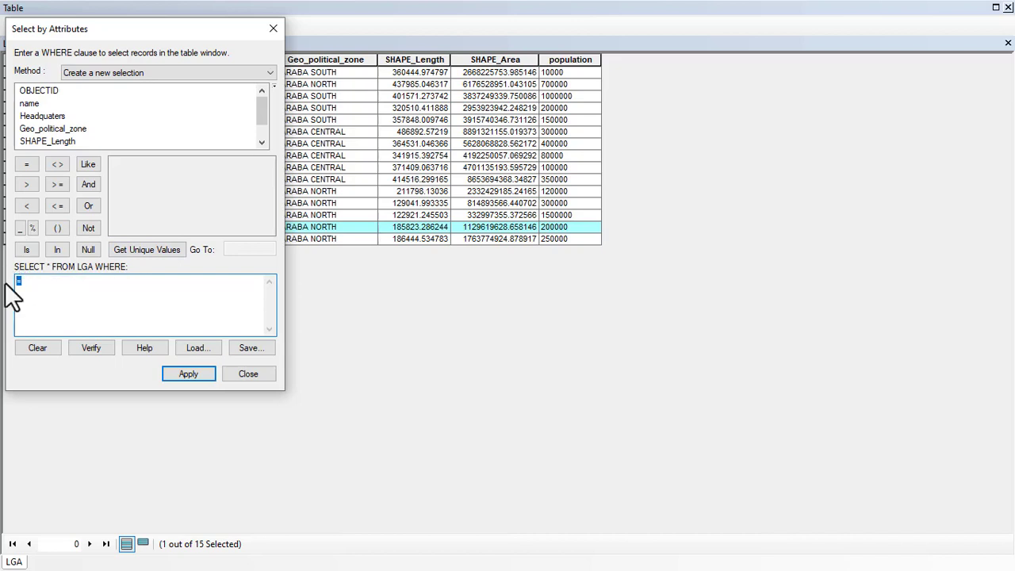
key(Delete)
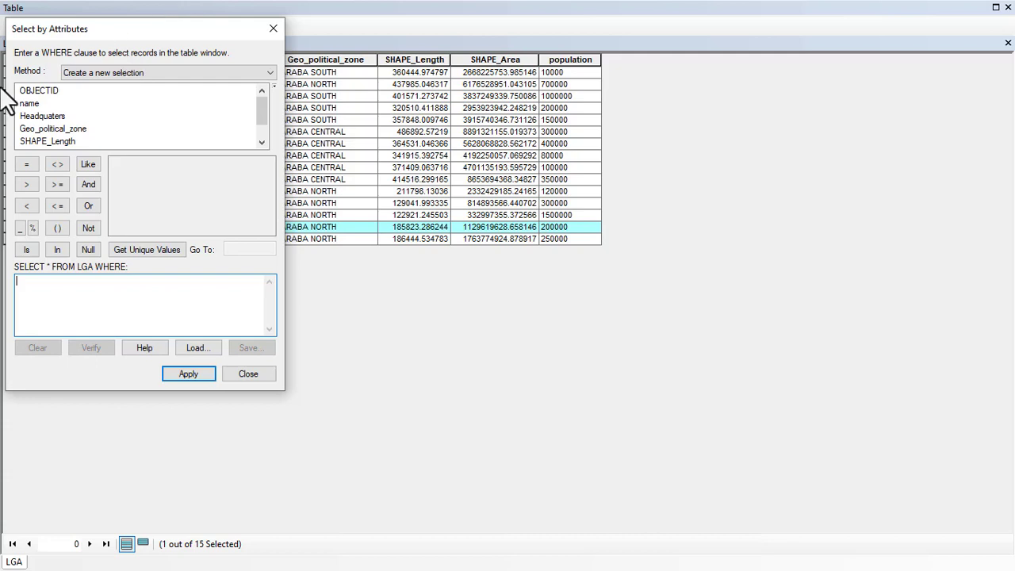
- Build and apply Geo_political_zone = 'TARABA SOUTH', selecting Ibi, Wukari, Donga and Takum
double_click(28, 129)
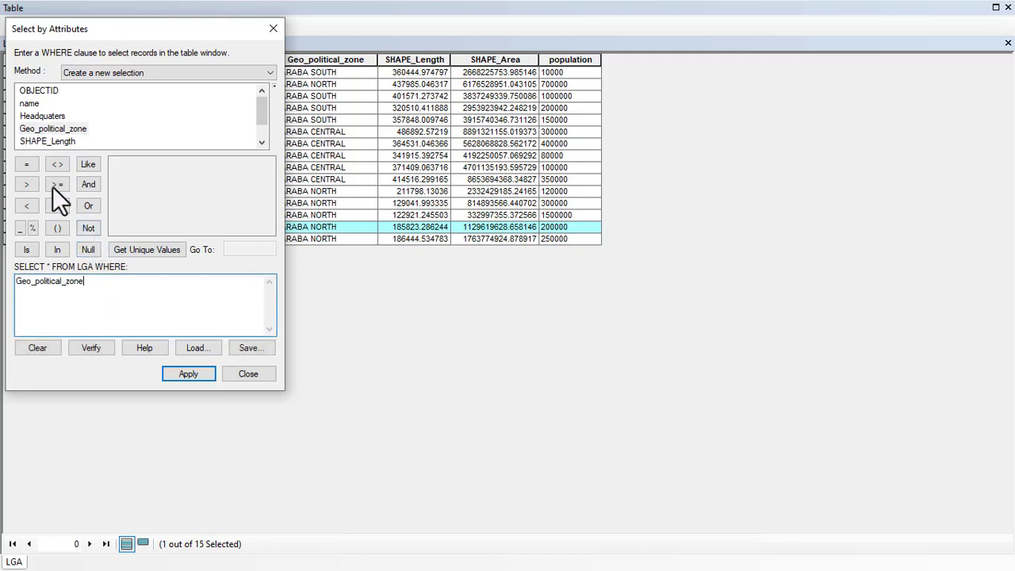
click(28, 162)
click(129, 247)
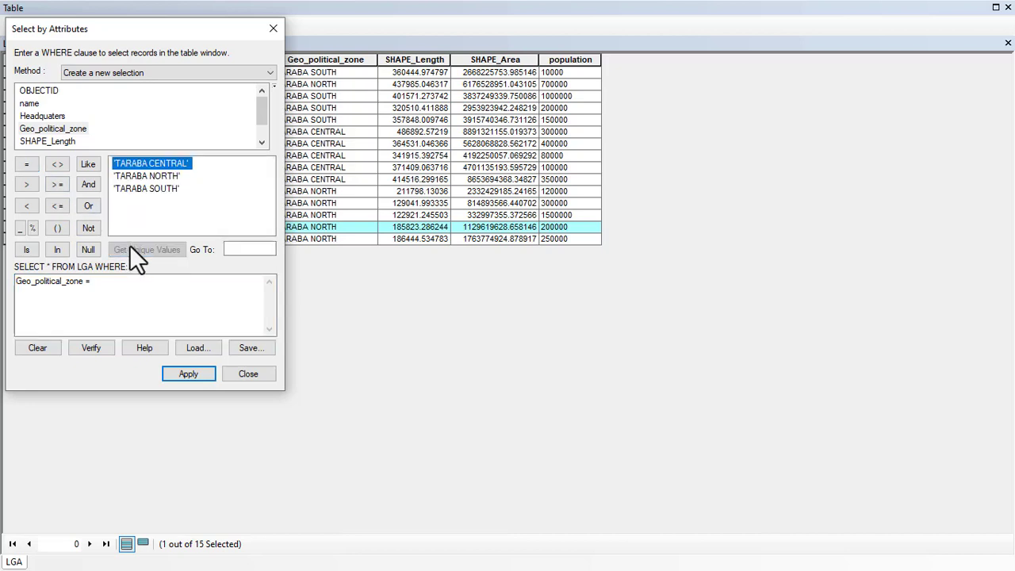
double_click(149, 188)
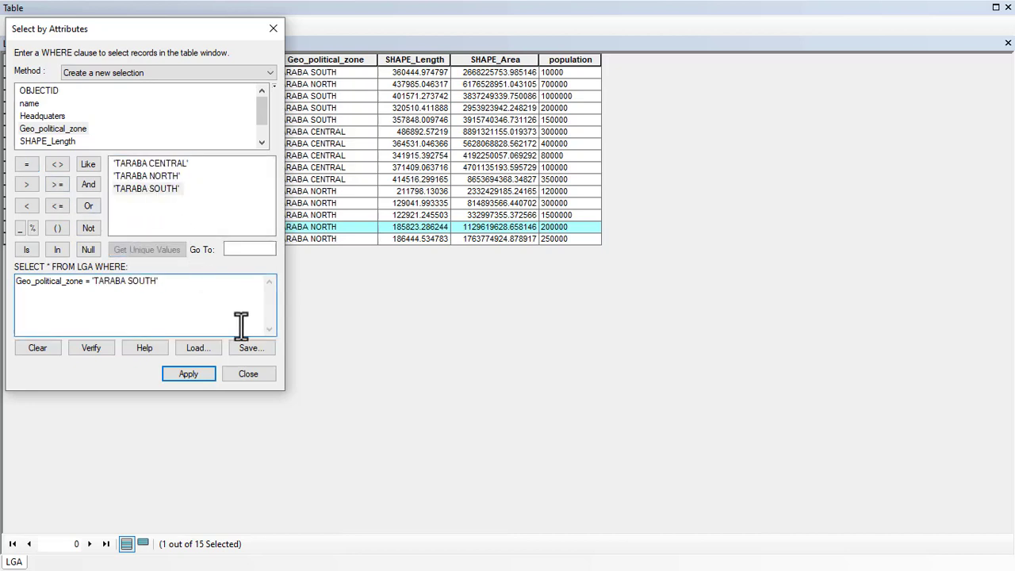
click(188, 375)
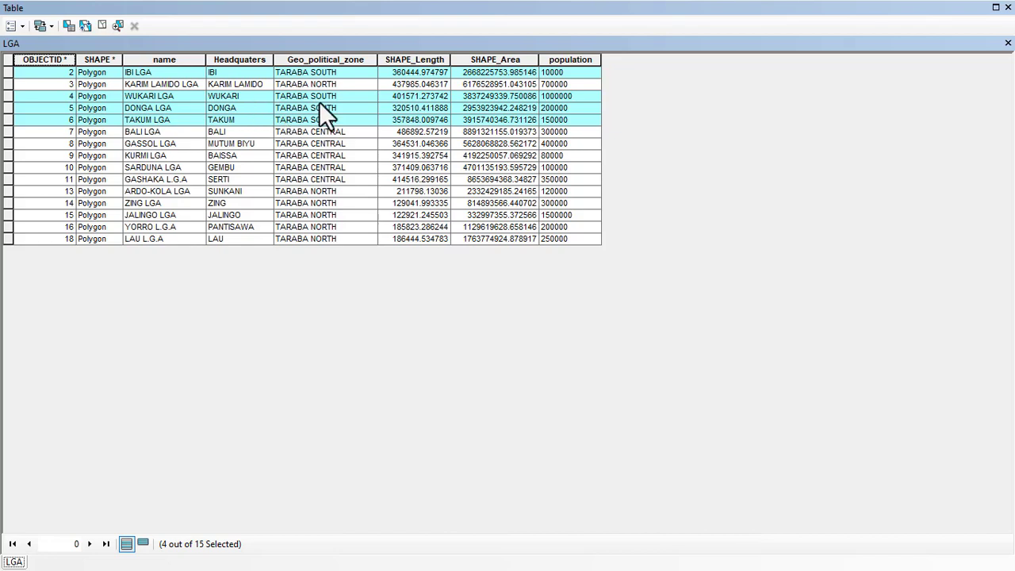
click(22, 25)
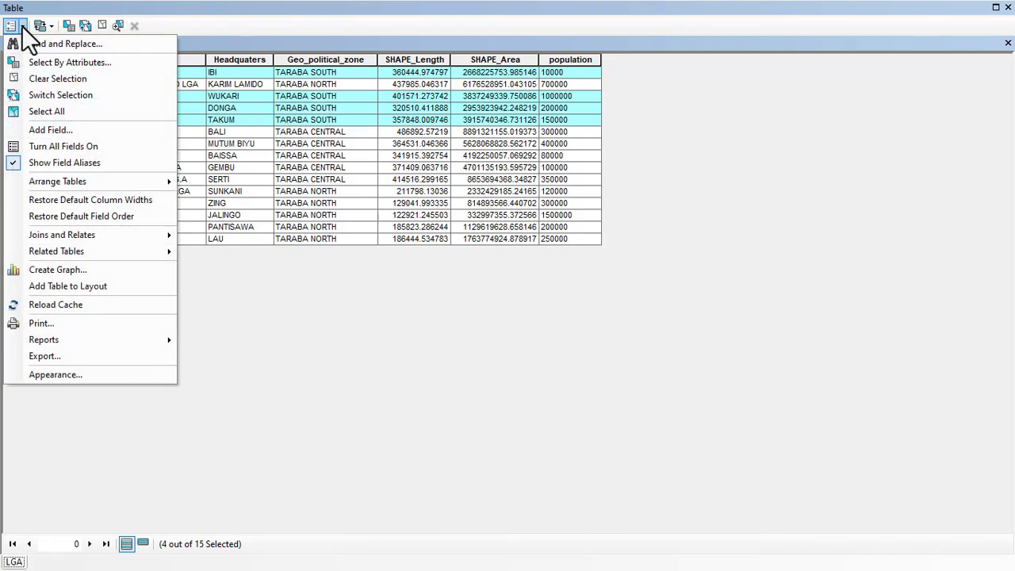
click(52, 94)
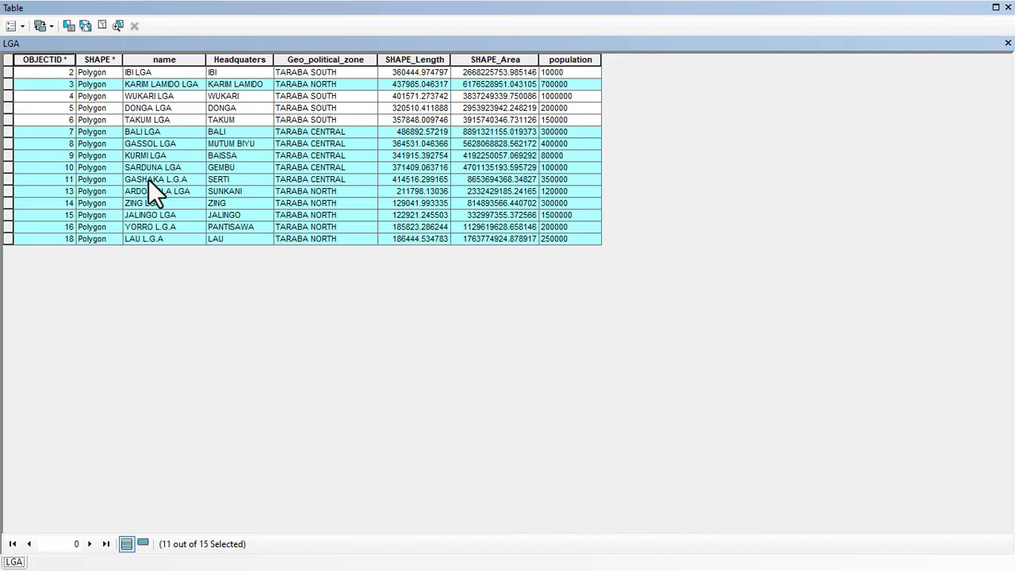
click(19, 27)
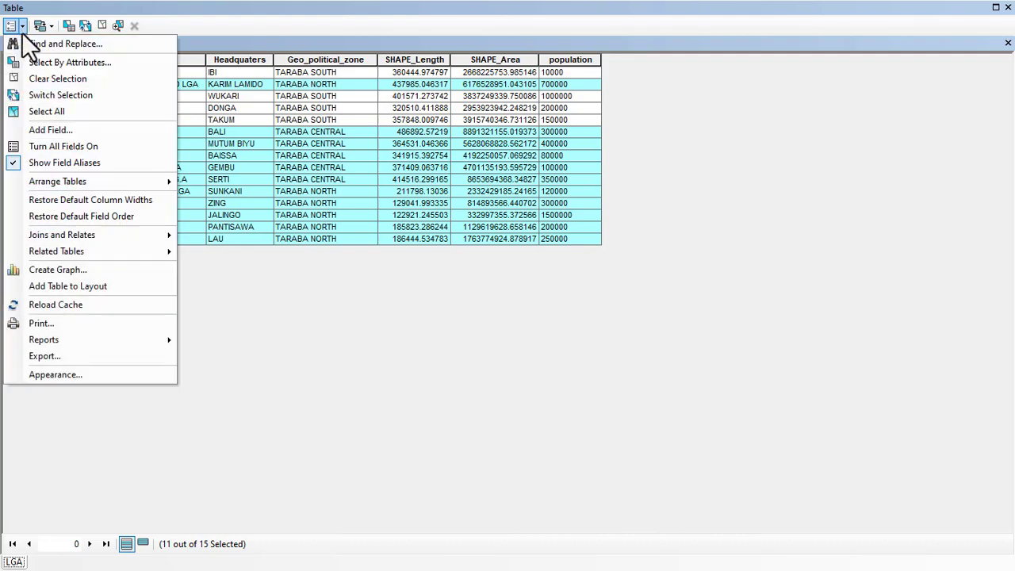
click(55, 94)
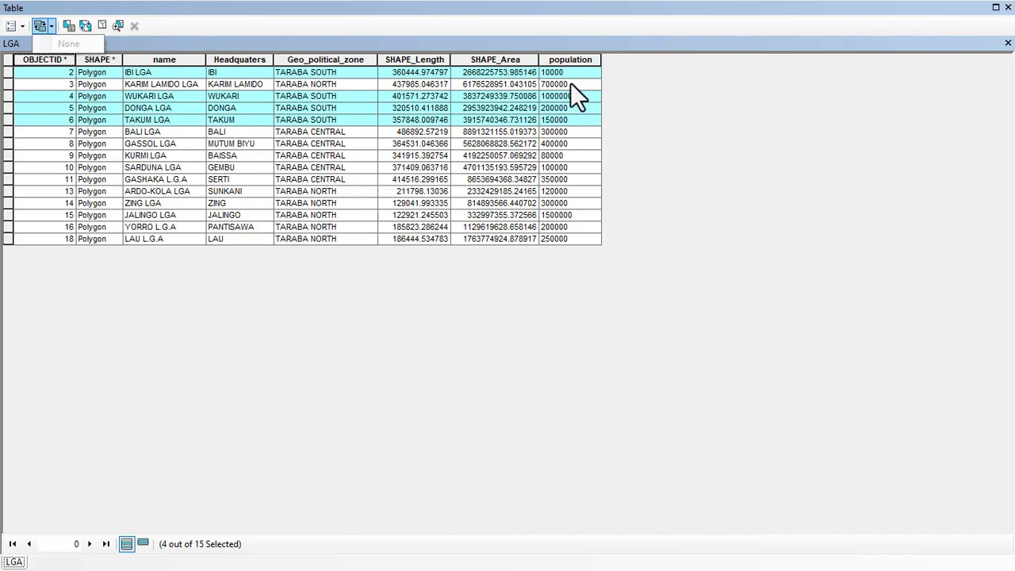
- Close the table and use LGA's Selection > Create Layer From Selected Features on the four TARABA SOUTH LGAs
click(1009, 8)
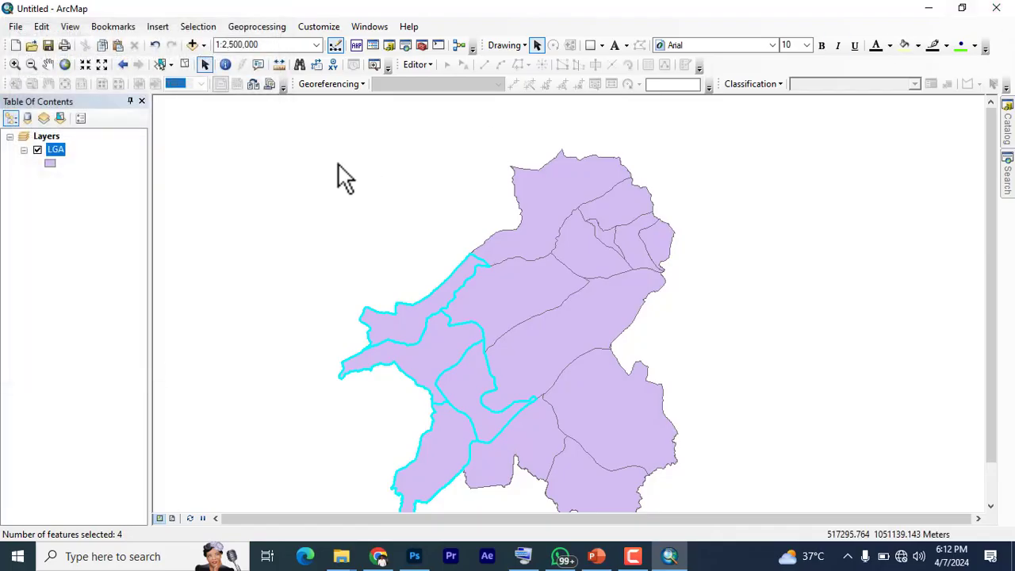
right_click(54, 151)
mouse_move(152, 267)
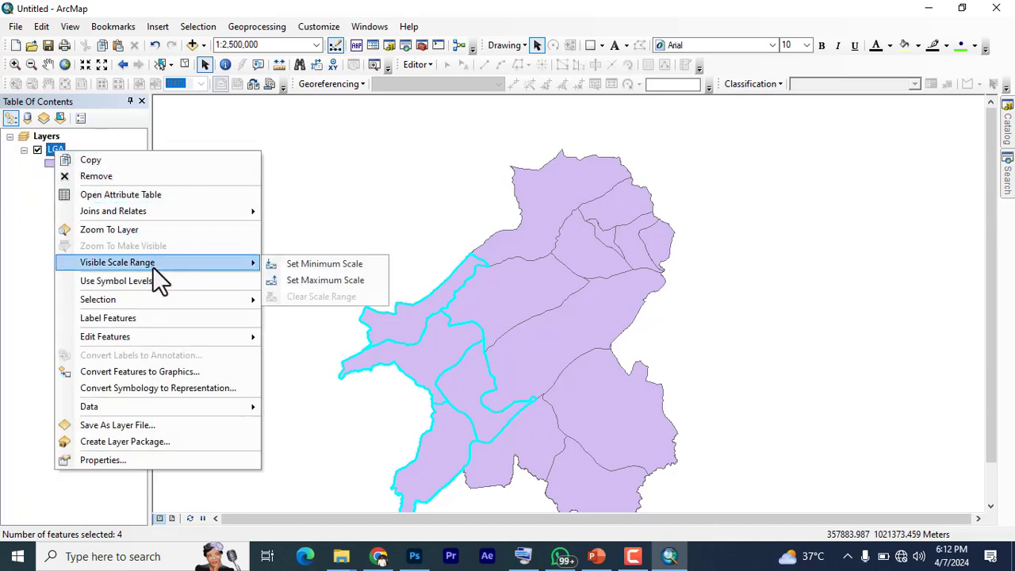
mouse_move(138, 297)
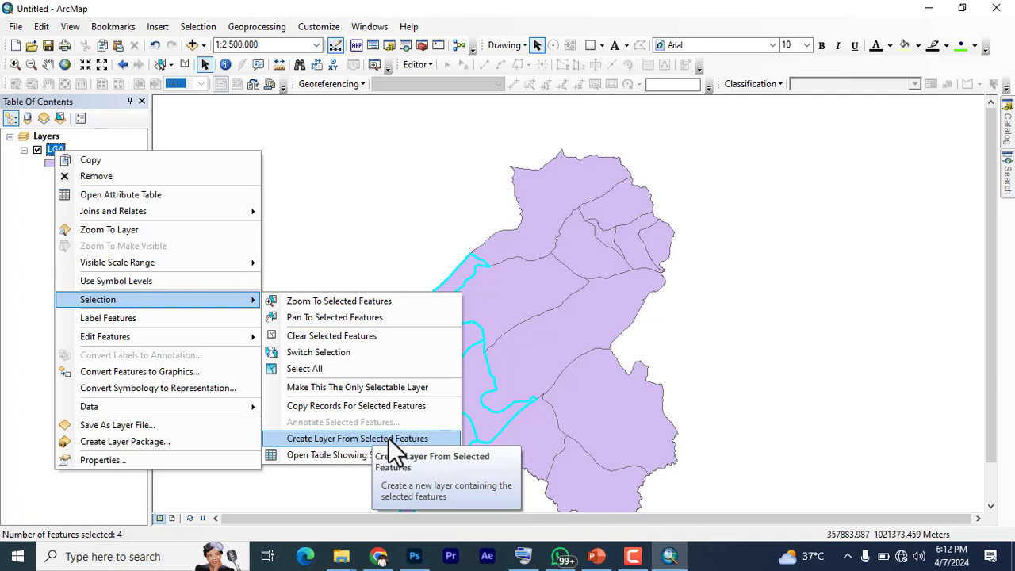
click(331, 438)
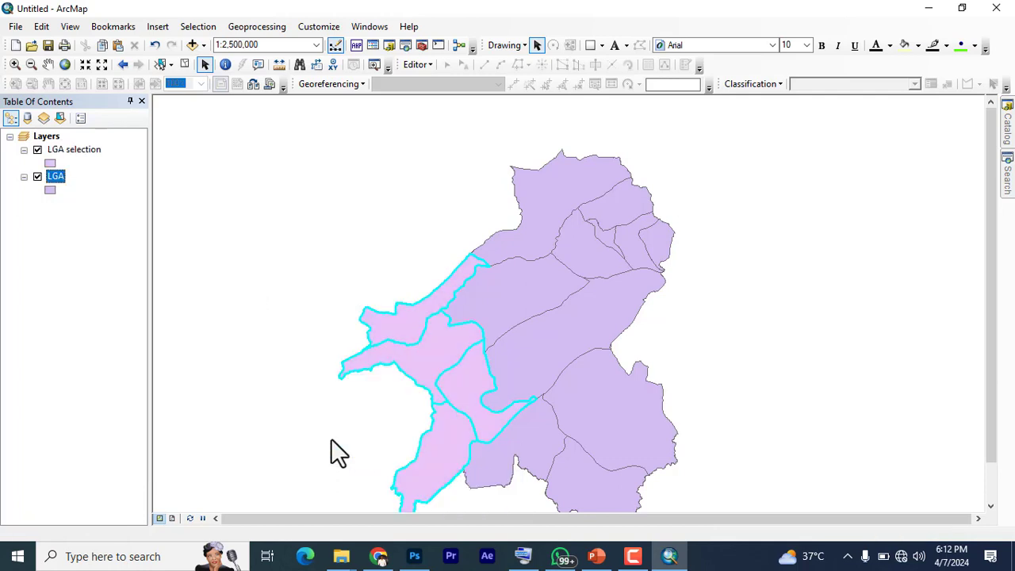
- Switch off the LGA layer and zoom and pan to centre the four TARABA SOUTH polygons
click(37, 177)
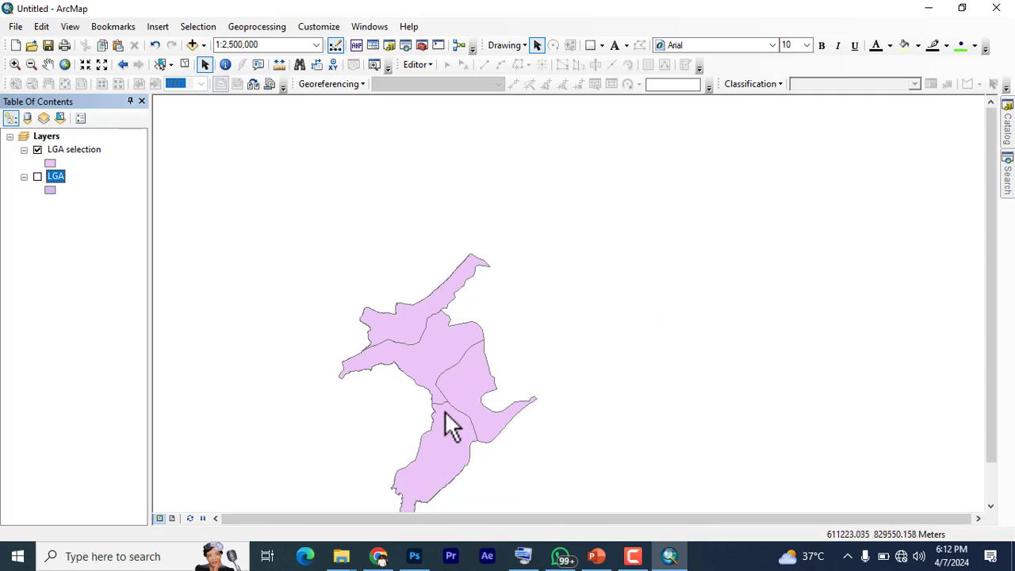
scroll(440, 389, down, 2)
scroll(345, 290, up, 2)
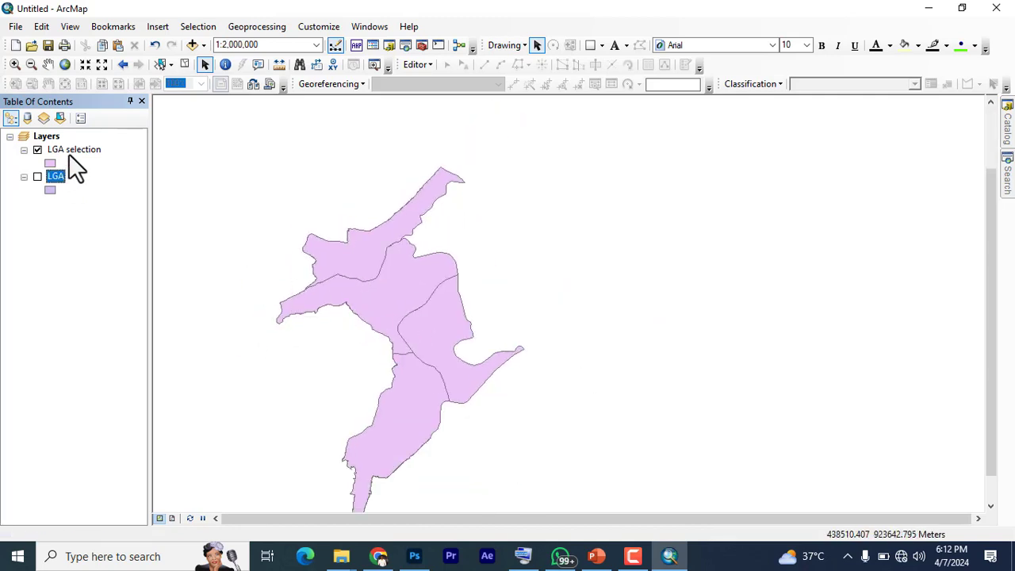
drag(357, 310, 385, 281)
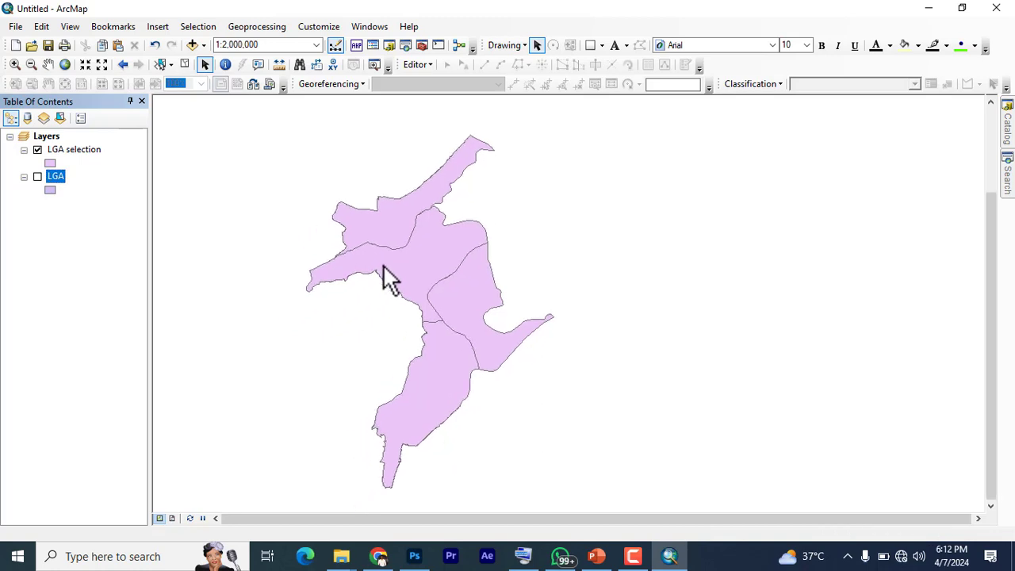